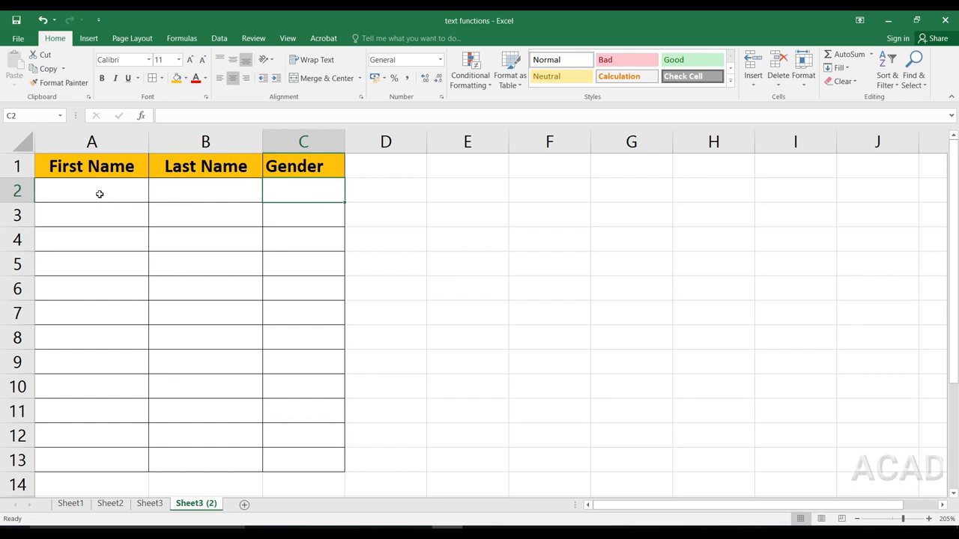
click(99, 194)
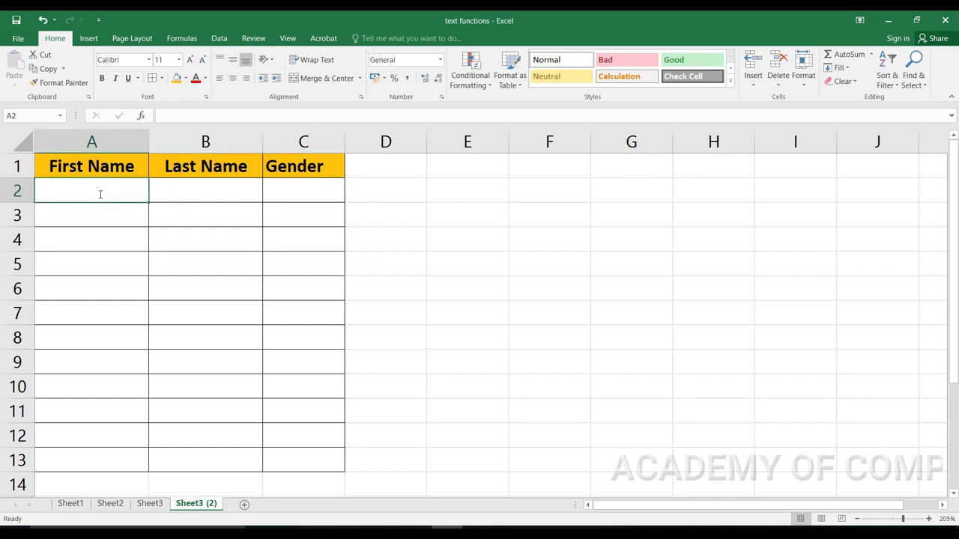
key(Tab)
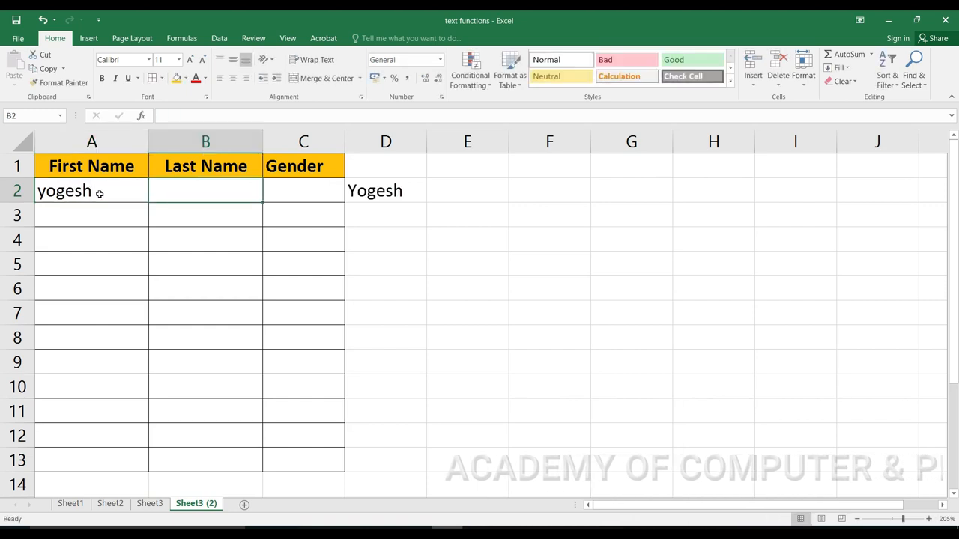
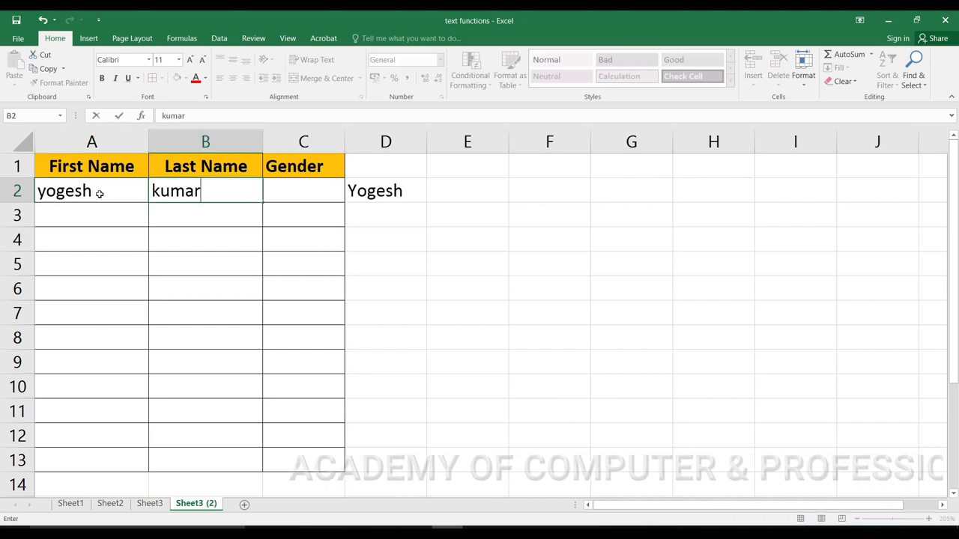
key(Tab)
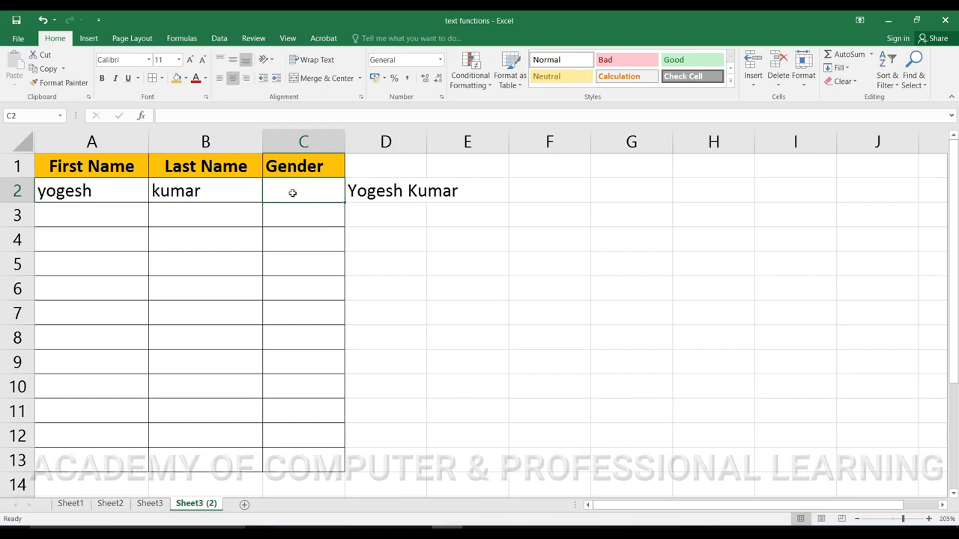
text(M)
key(Return)
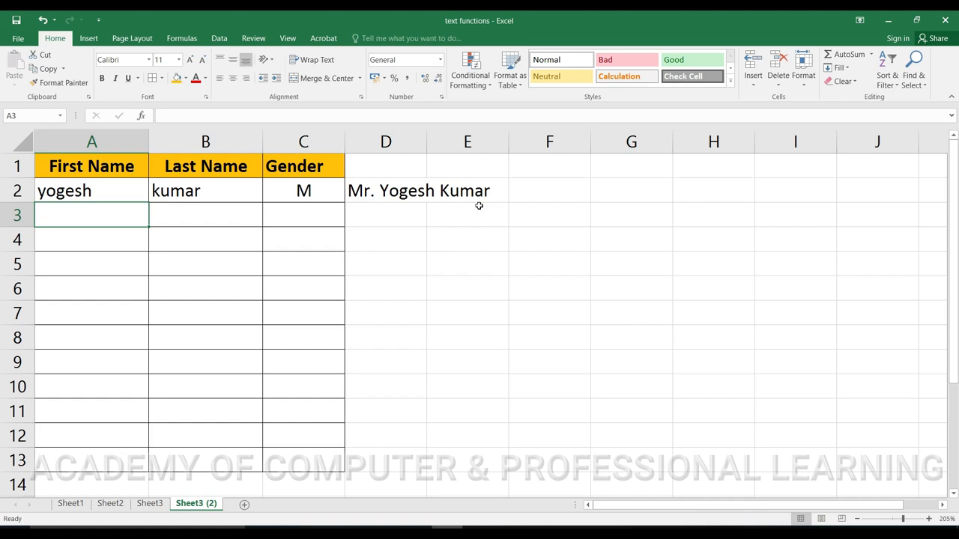
key(Tab)
key(Tab)
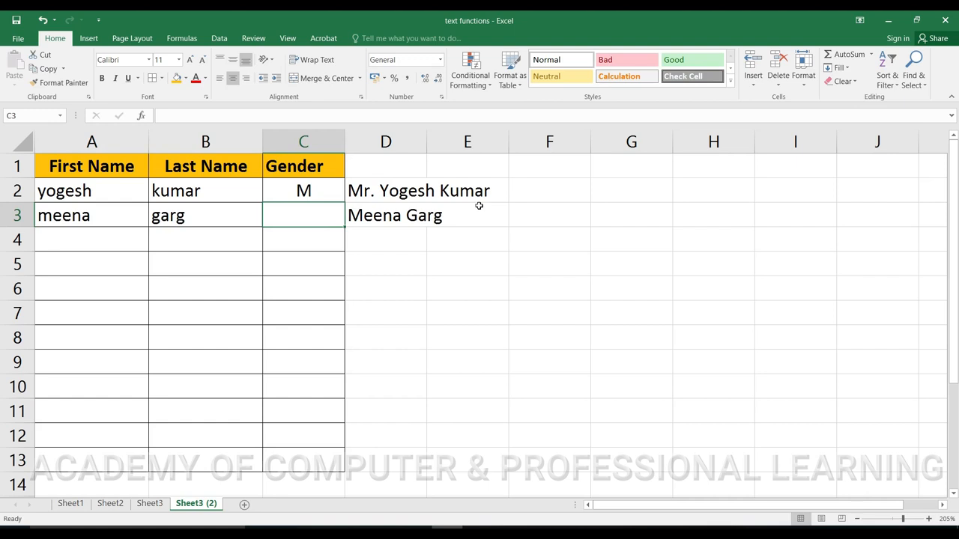
text(f)
key(BackSpace)
text(F)
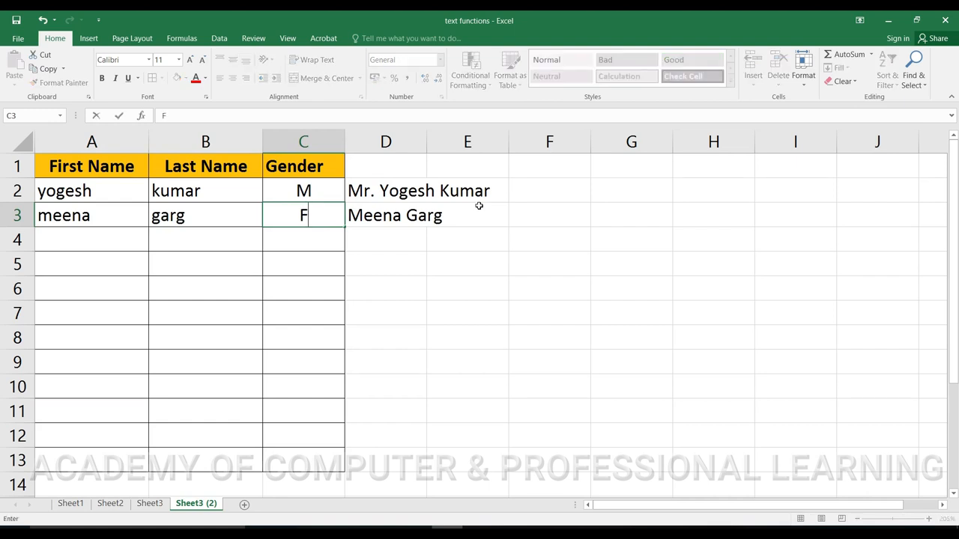
key(Return)
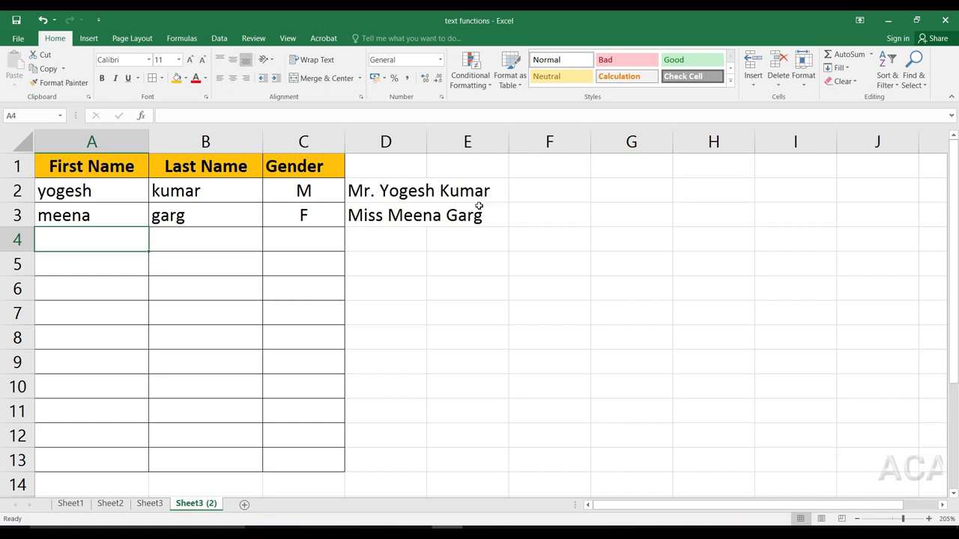
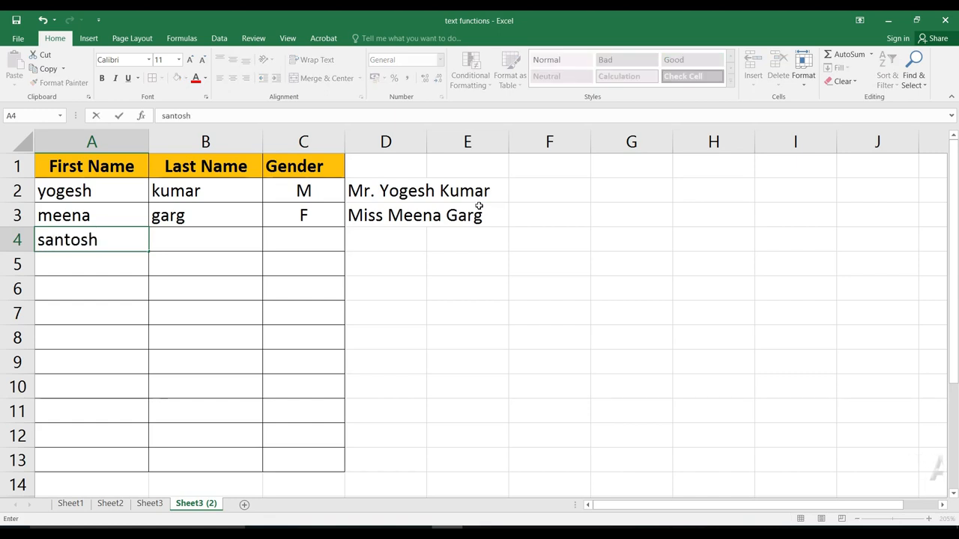
key(Tab)
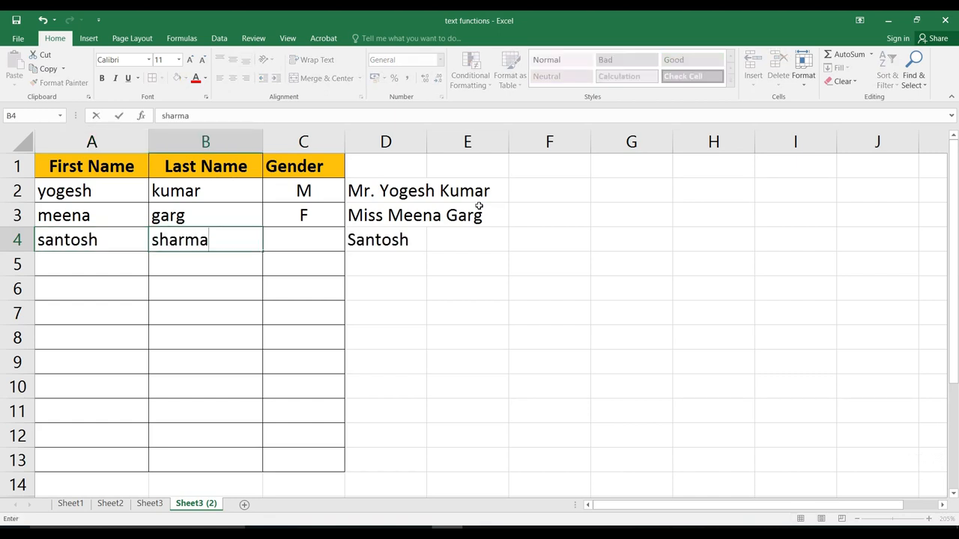
key(Tab)
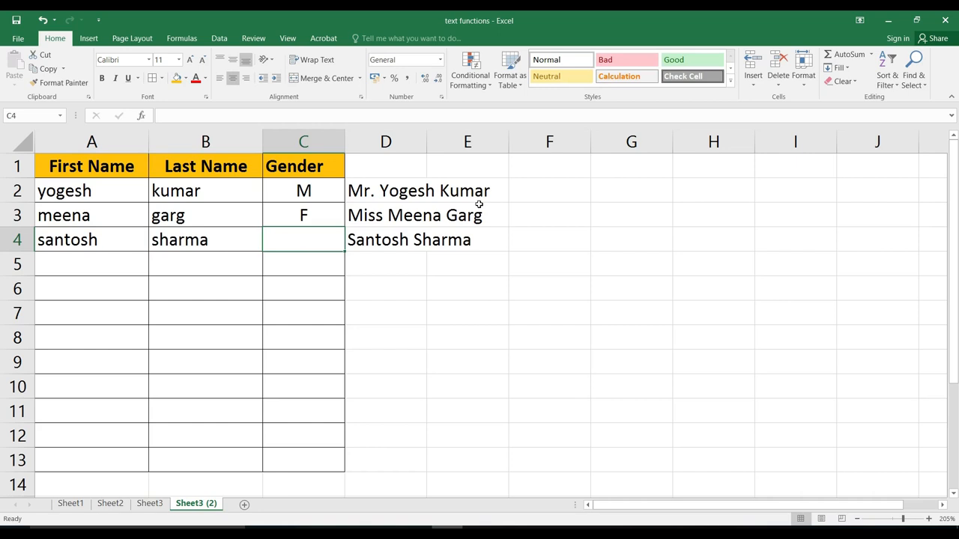
text(M)
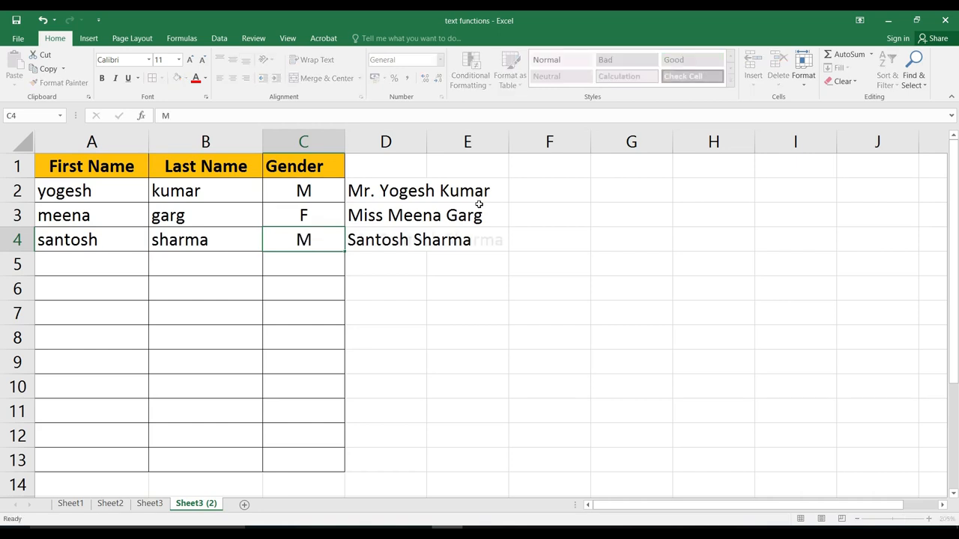
key(Return)
key(Up)
key(Right)
key(Right)
key(Right)
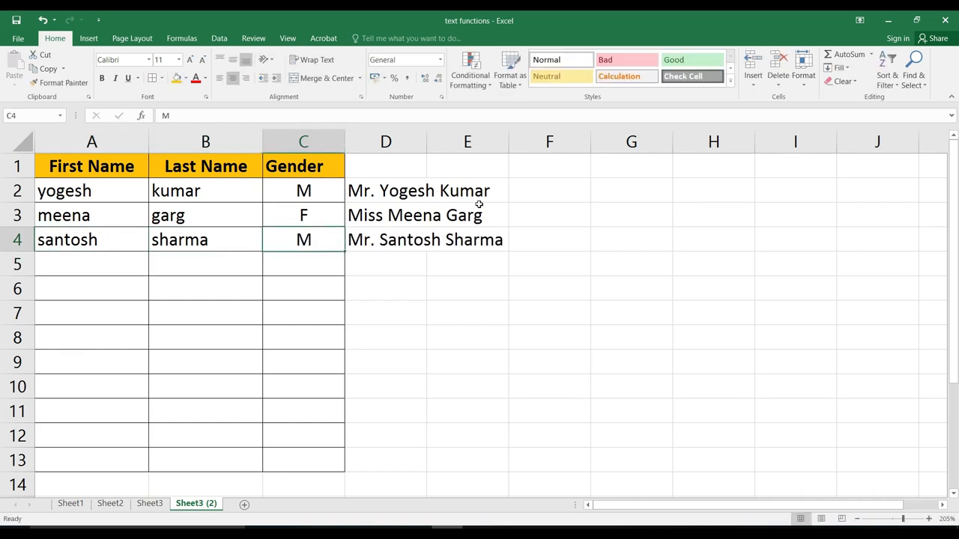
key(Left)
text(F)
key(Return)
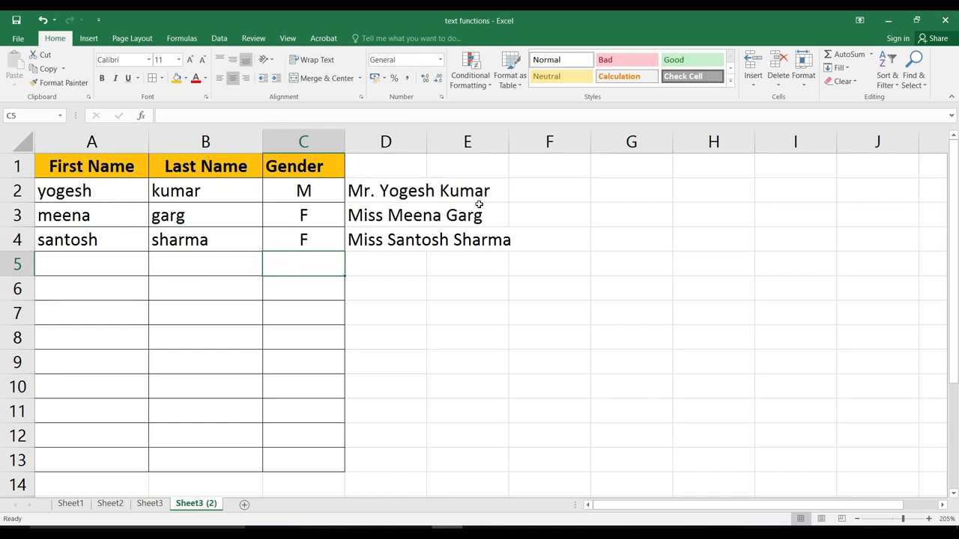
Step: Delete the titled-name formulas from D2:D6, leaving D2 selected
click(394, 190)
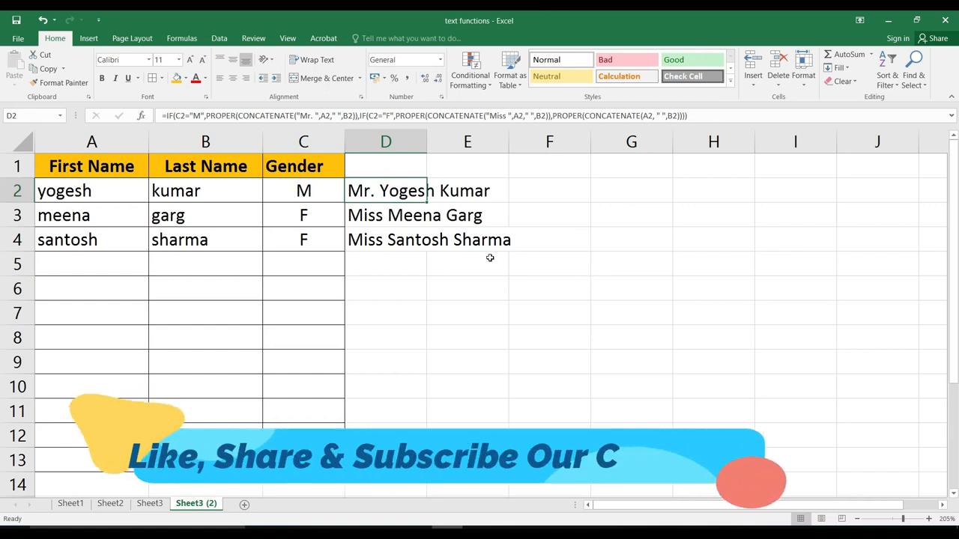
drag(373, 187, 386, 288)
key(Delete)
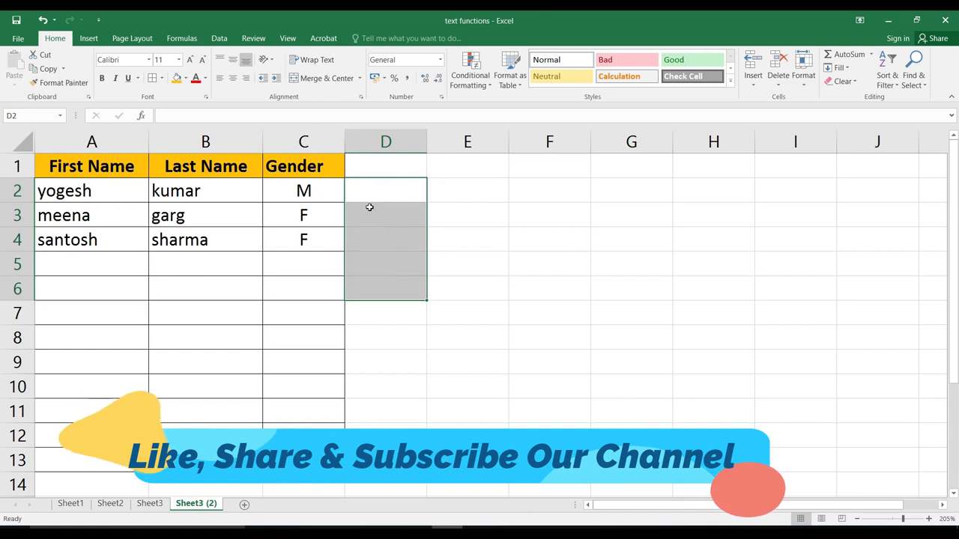
click(372, 190)
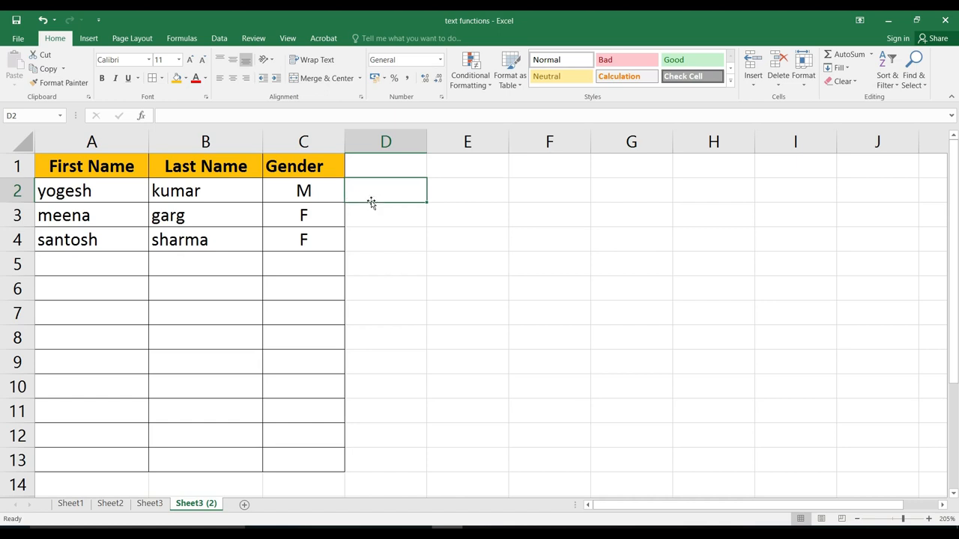
Step: Start the D2 formula: IF C2="M", PROPER(CONCATENATE("Mr. ",A2," ",B2))
text(=)
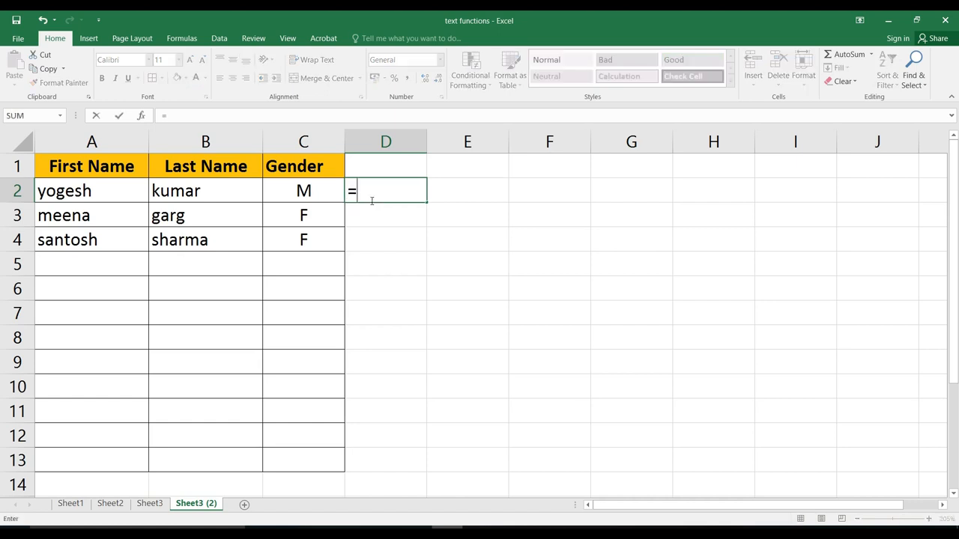
text(if()
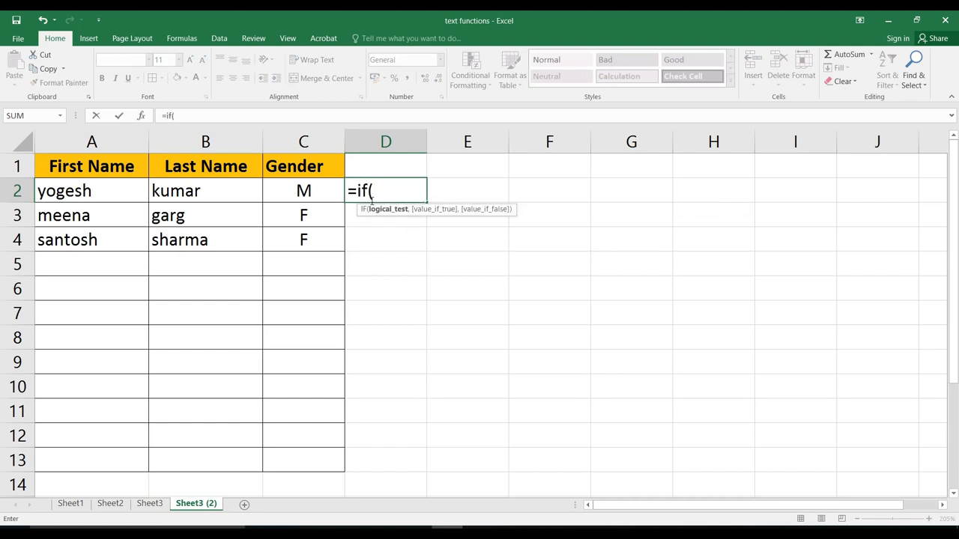
click(303, 191)
text(="M",)
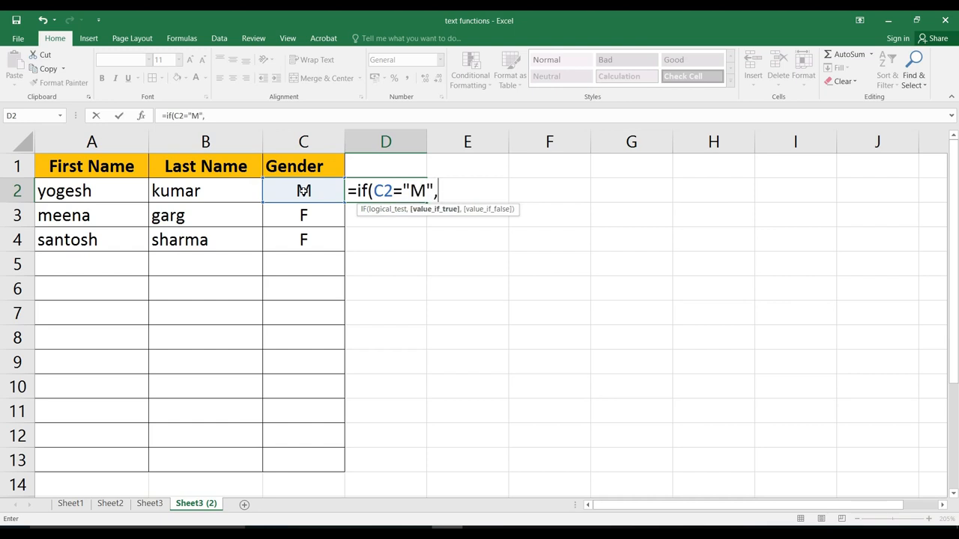
text(proper()
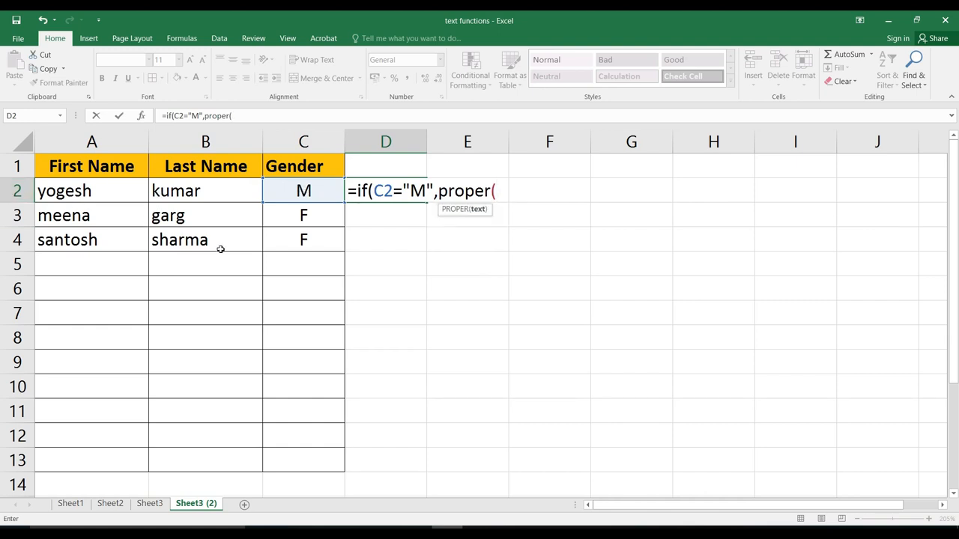
text(cn)
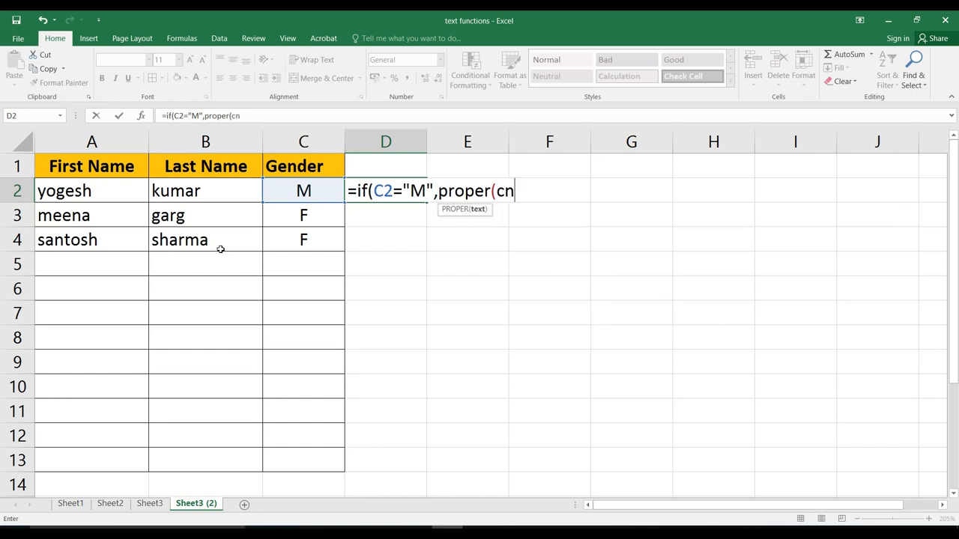
key(BackSpace)
text(oncatenate()
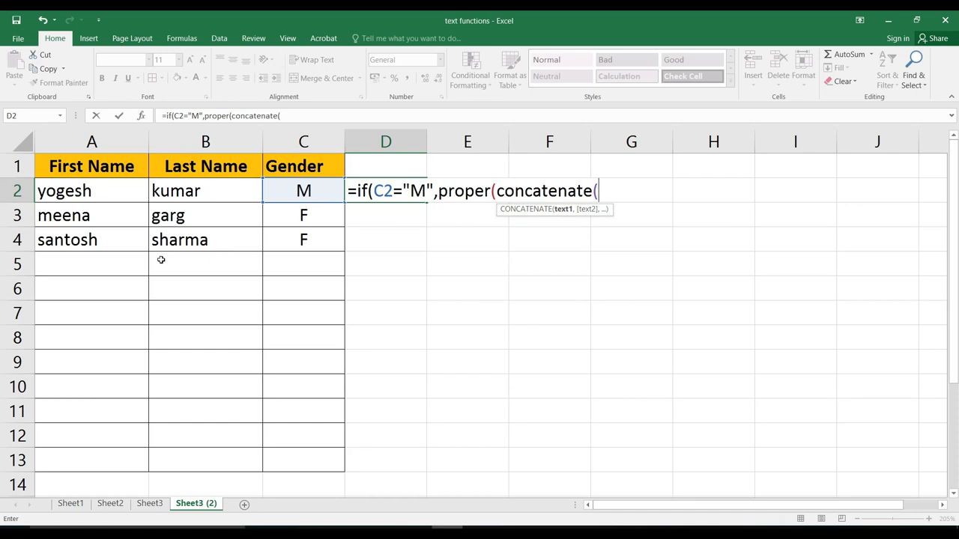
text("Mr. ",)
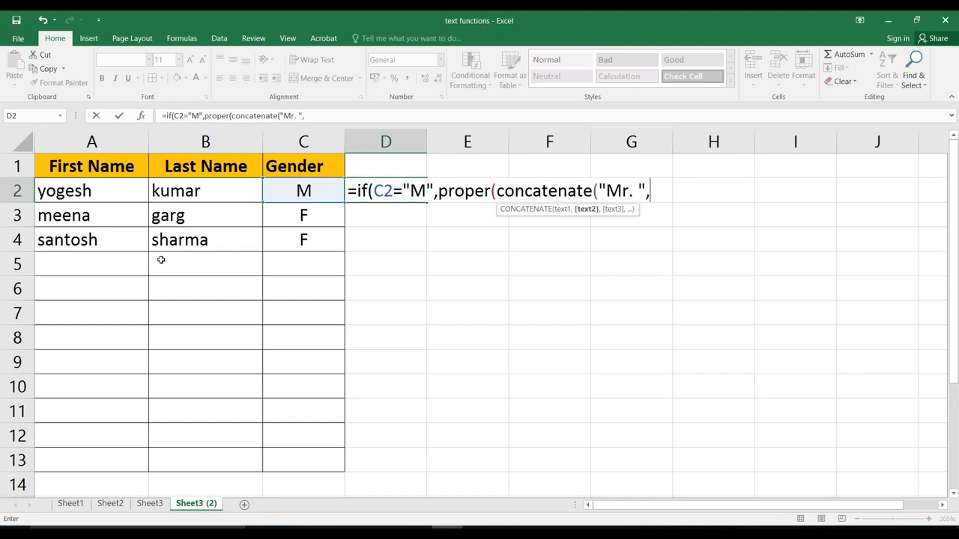
click(98, 193)
text(,)
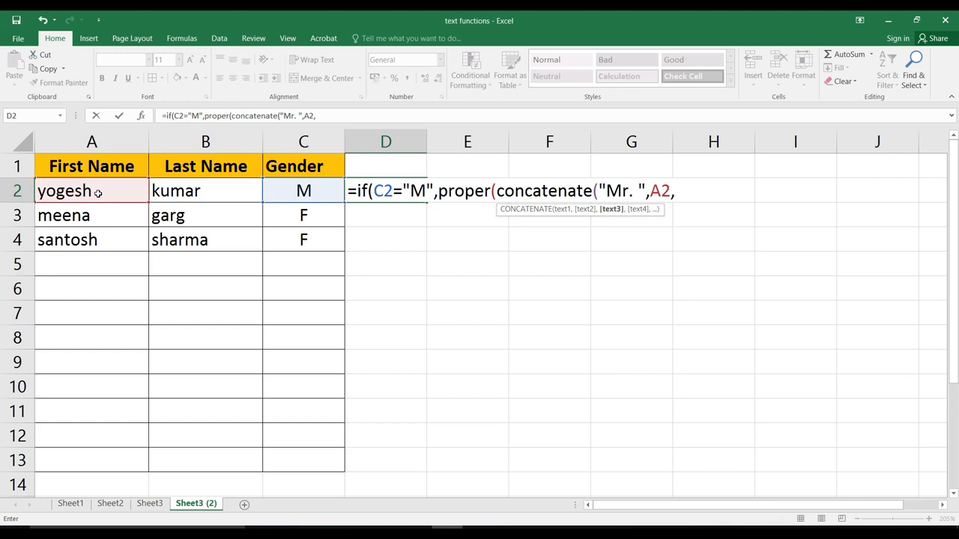
text(" ",)
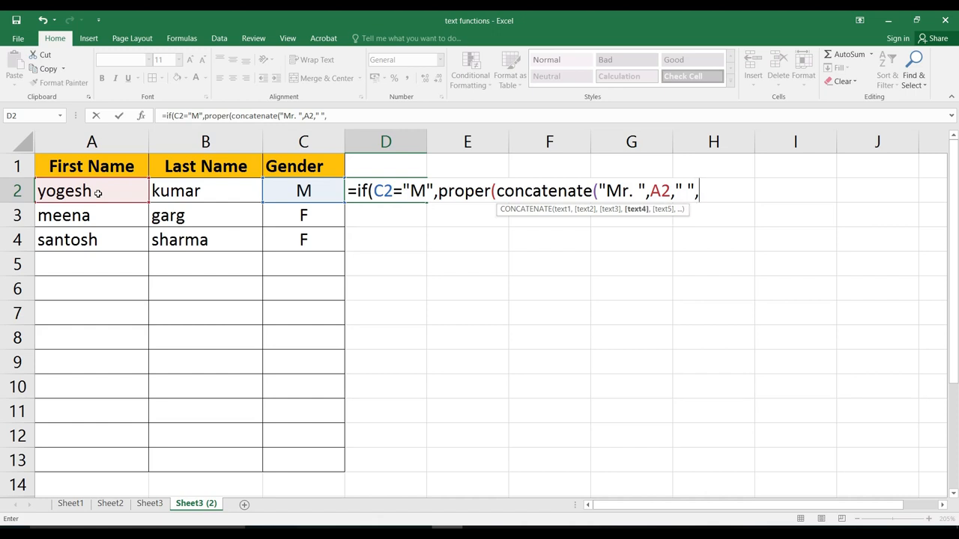
click(219, 192)
Step: Add the "Miss " branch for F and a plain-name fallback, then fill D2 down to D13
text())
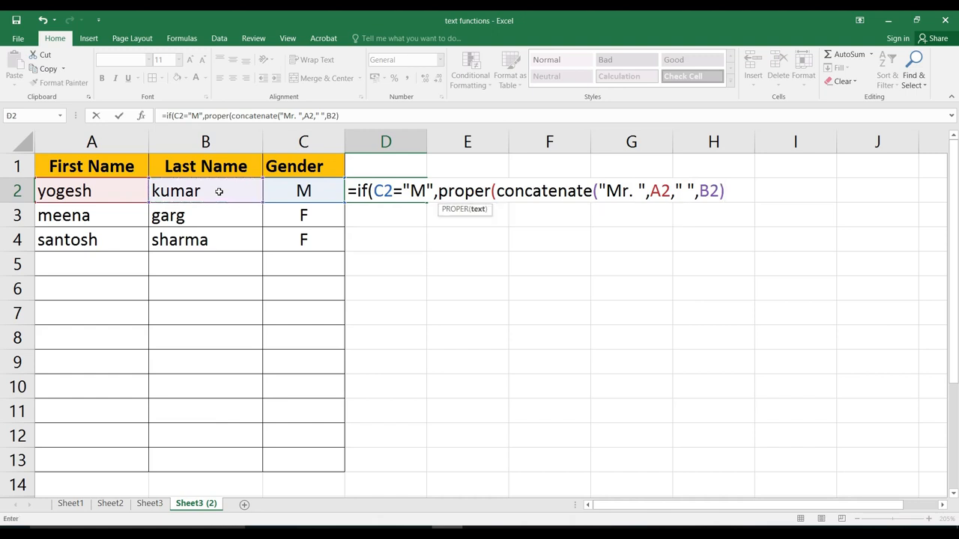
text(),)
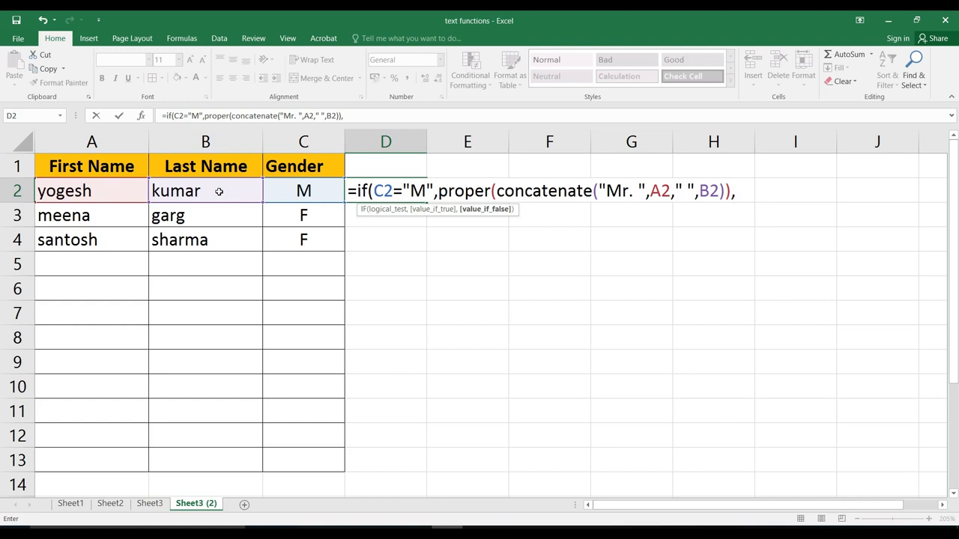
text(if(c2=)
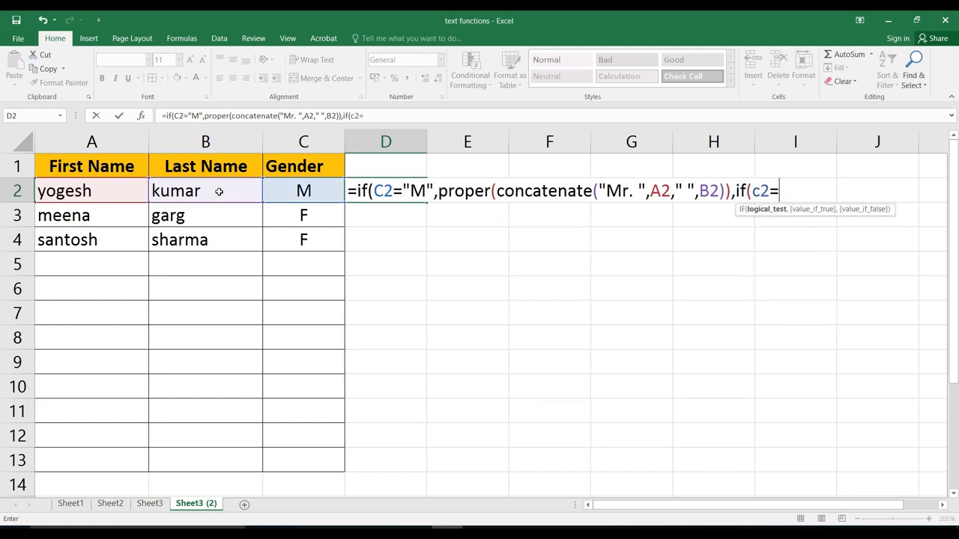
text("F",)
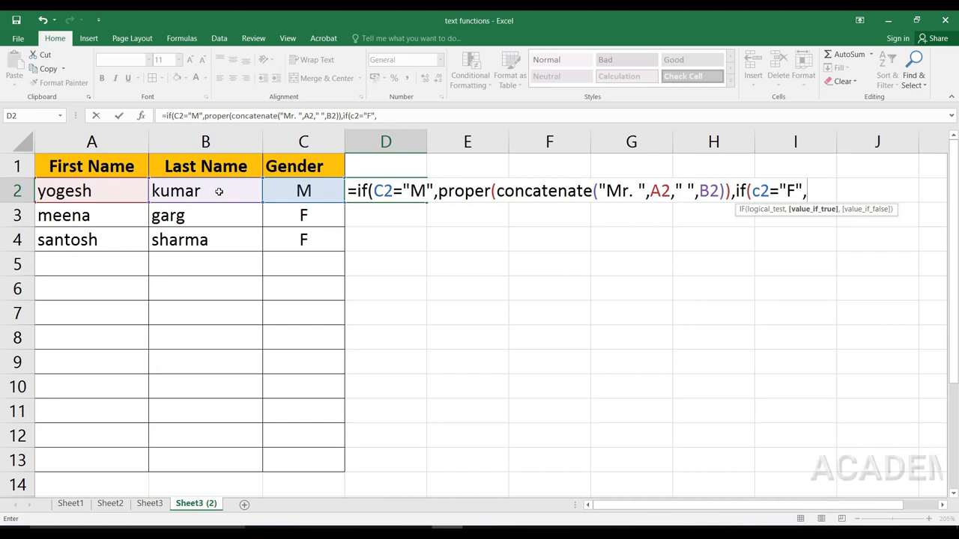
text(proper()
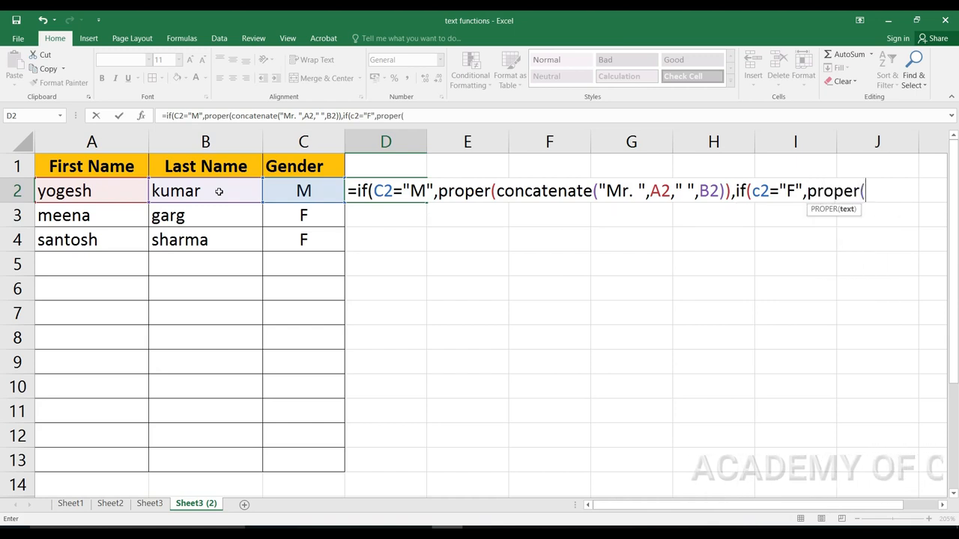
text(concatenate)
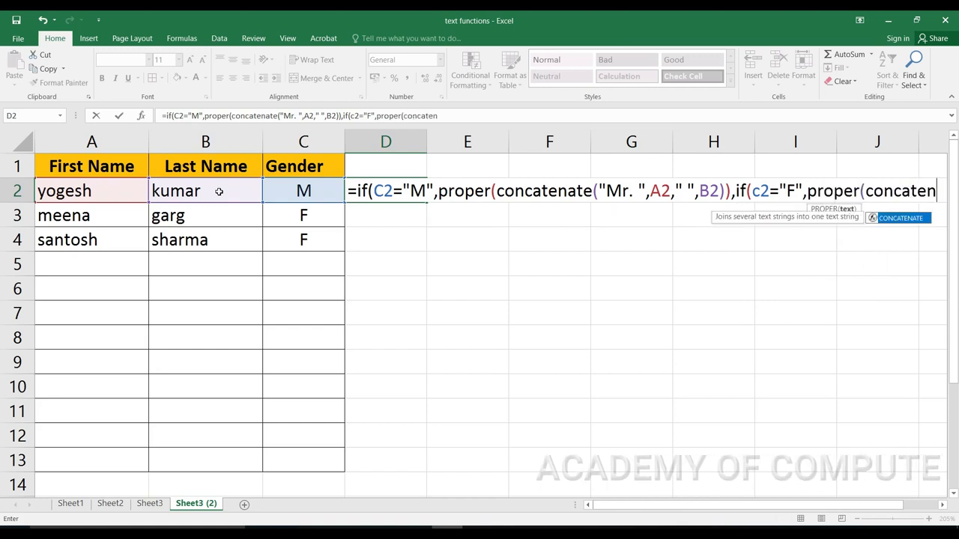
text(("M)
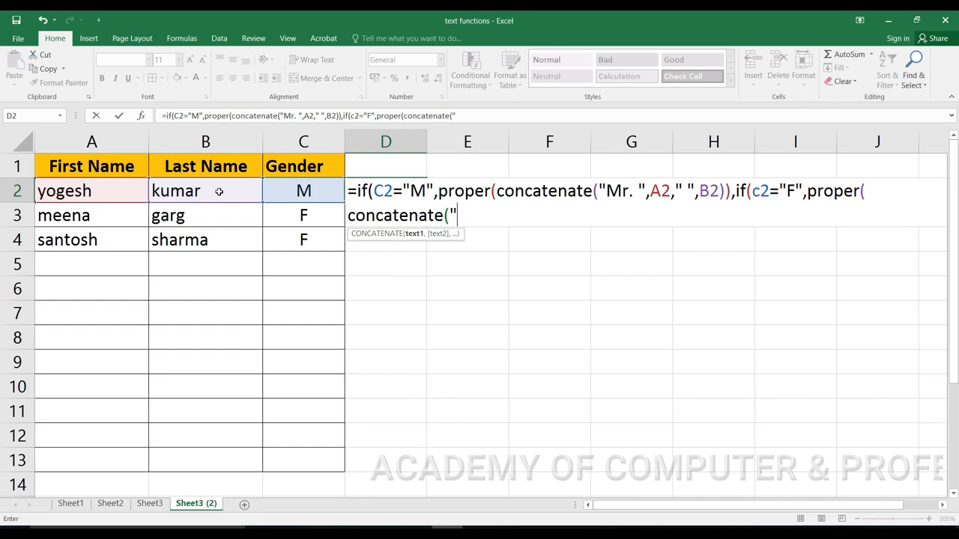
text(iss)
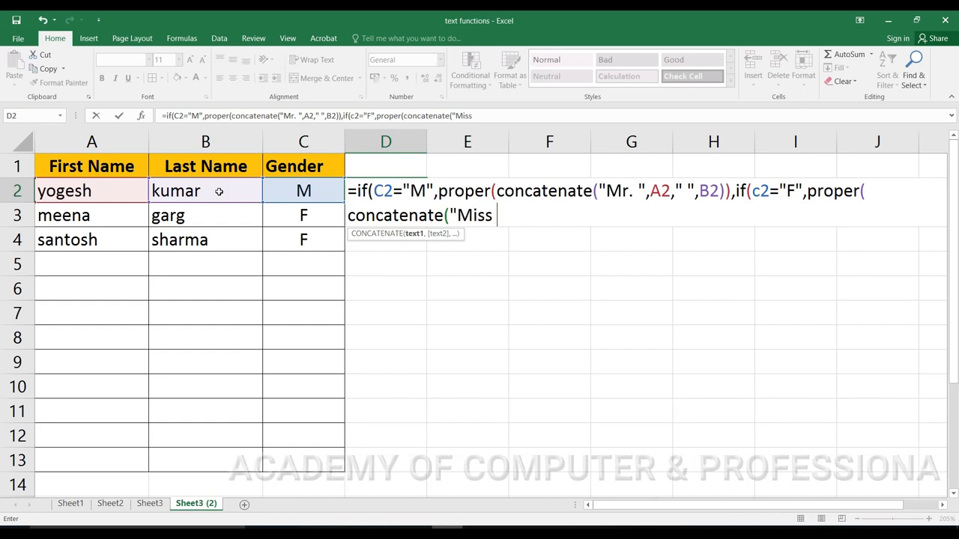
text( ",)
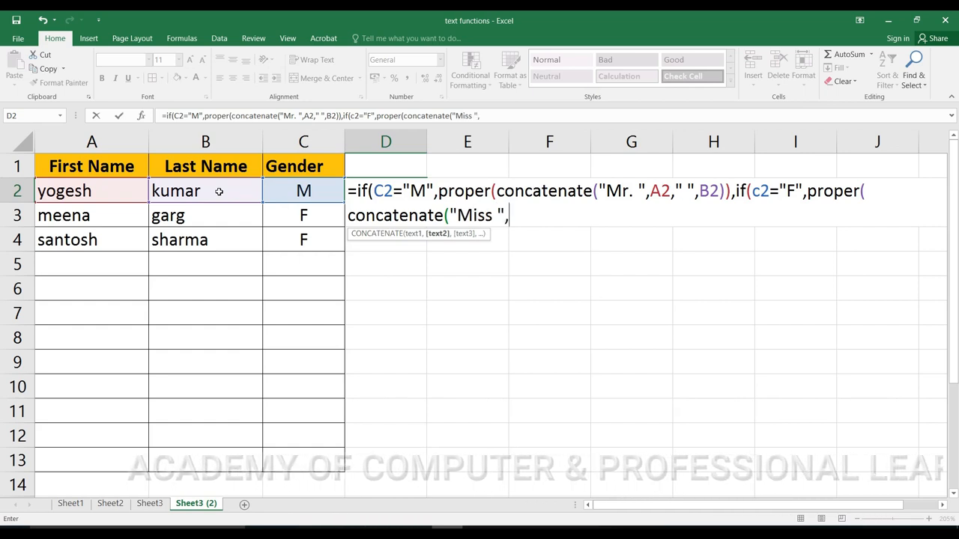
text(a2)
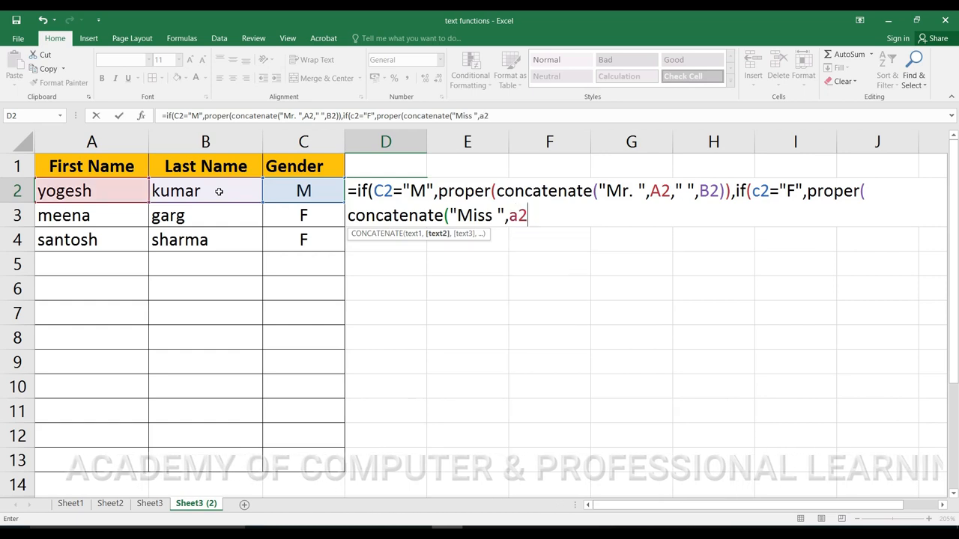
text(," ",)
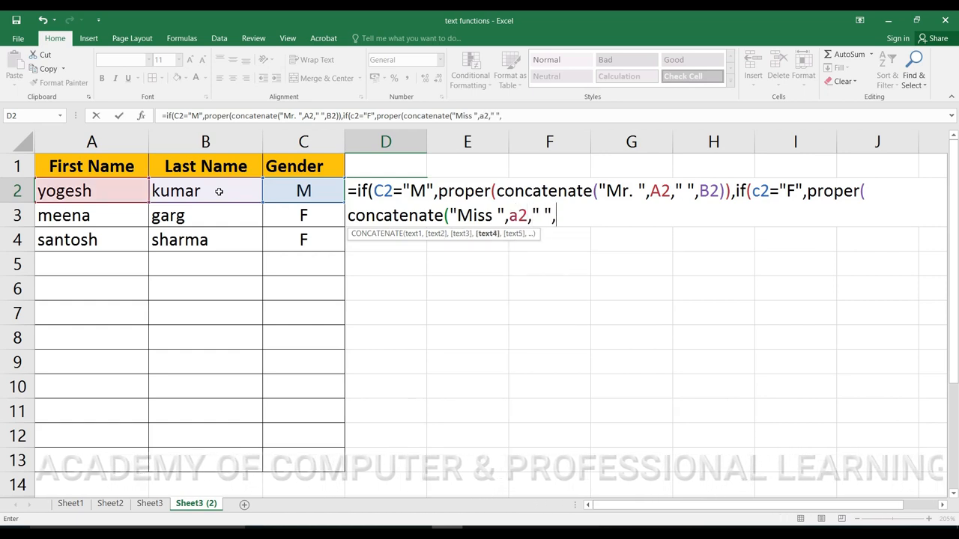
text(b2)
text()))
text())
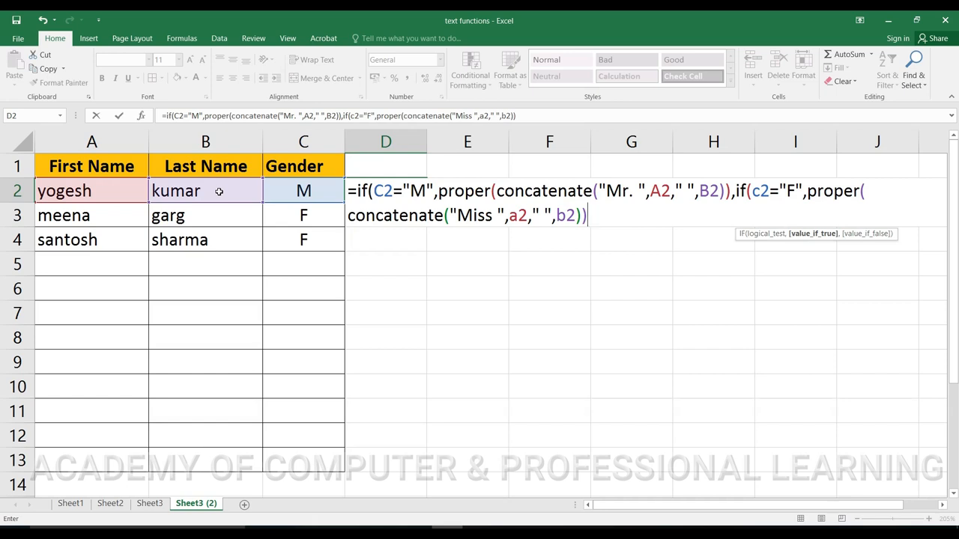
text(,)
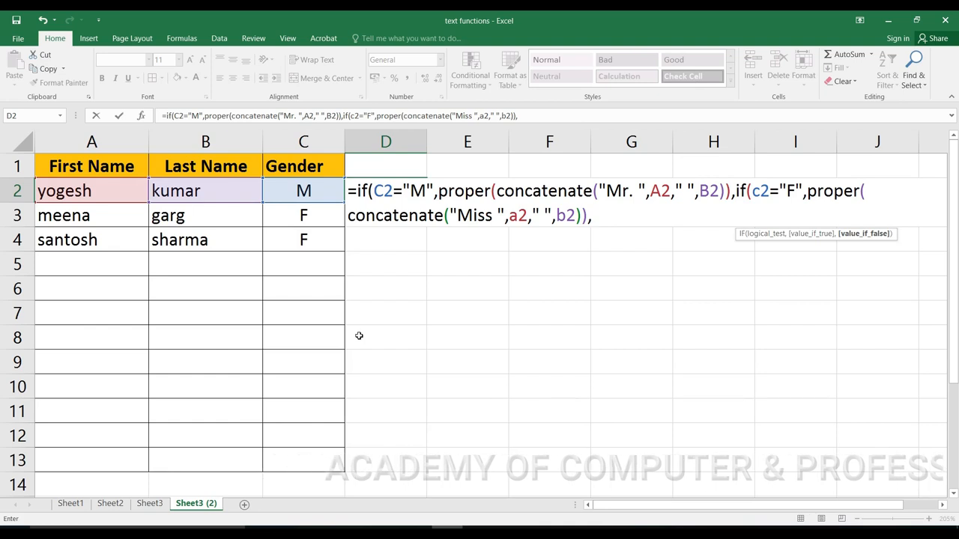
text(proper()
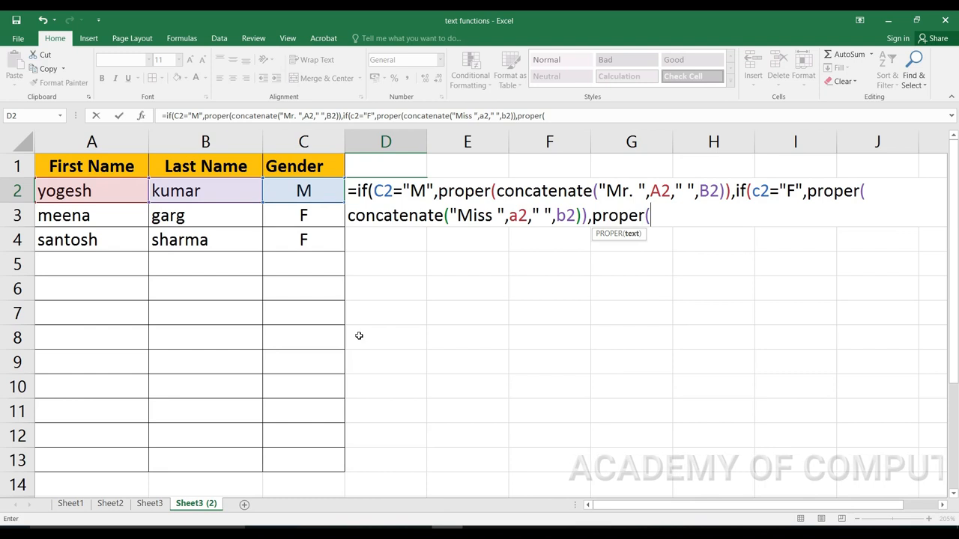
text(concatenate)
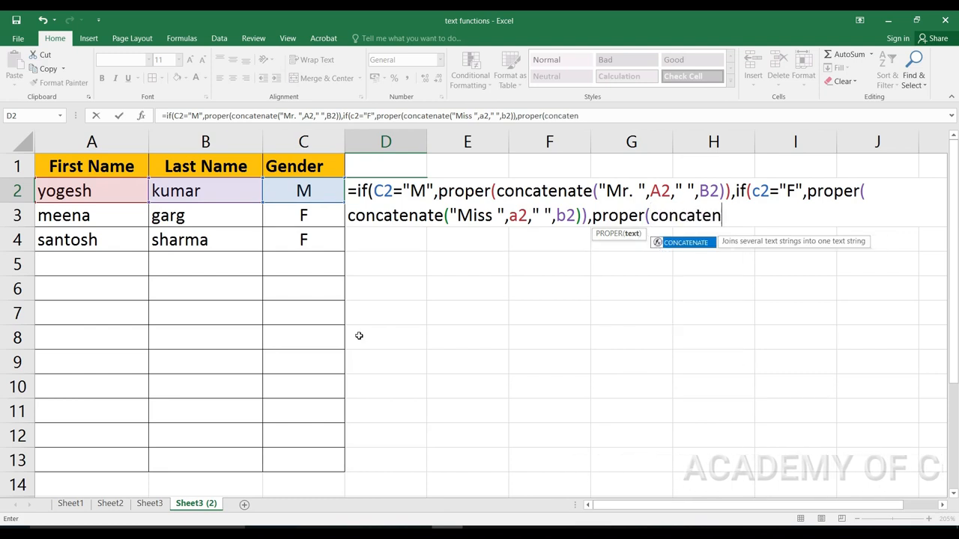
text(()
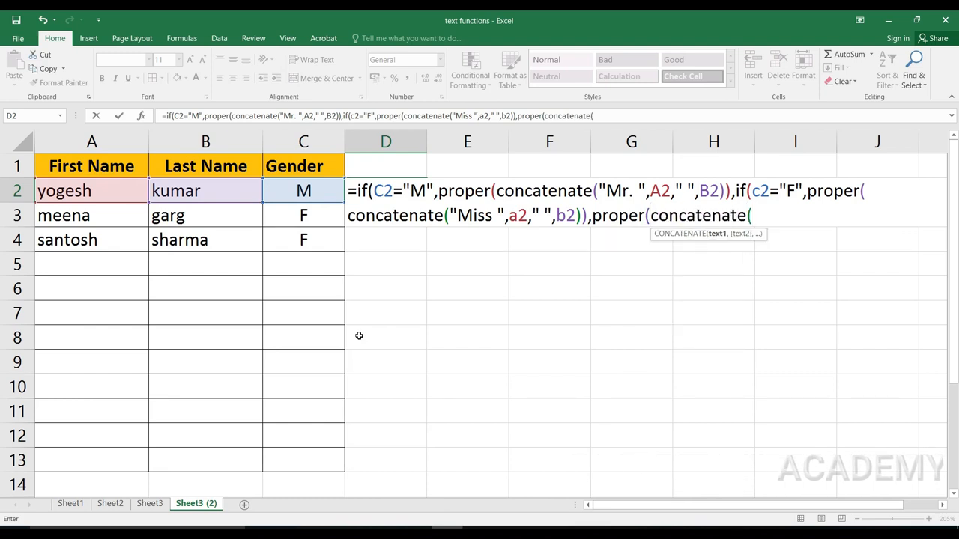
text(a2,)
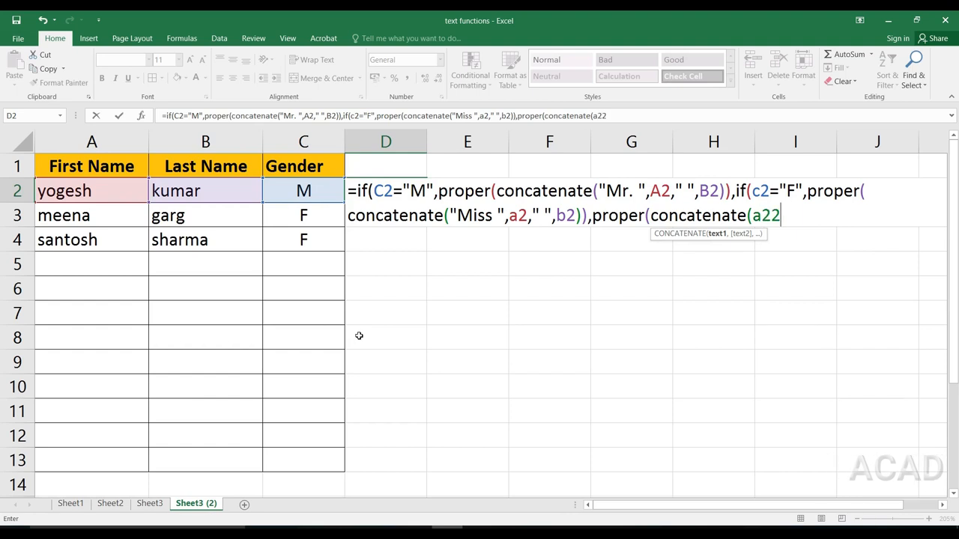
text(" ",b2)
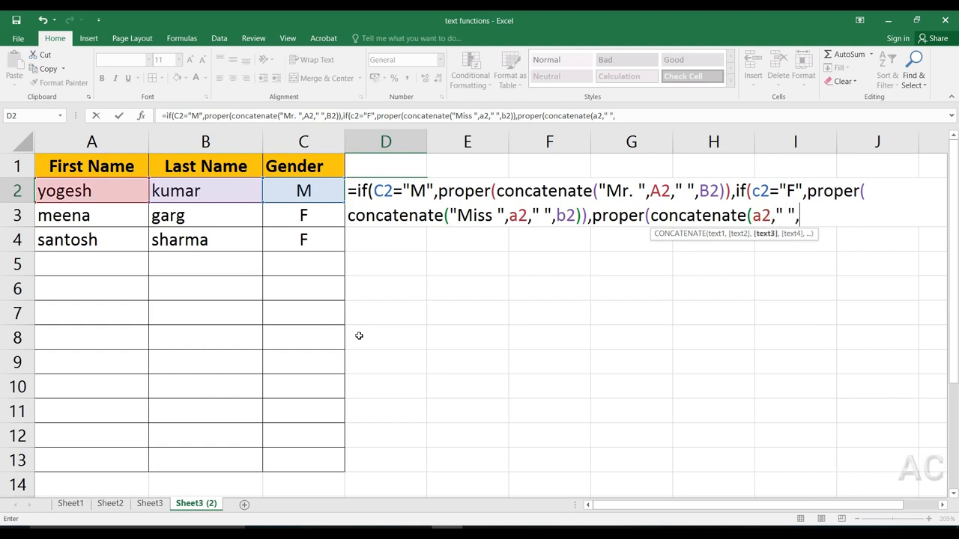
text()))
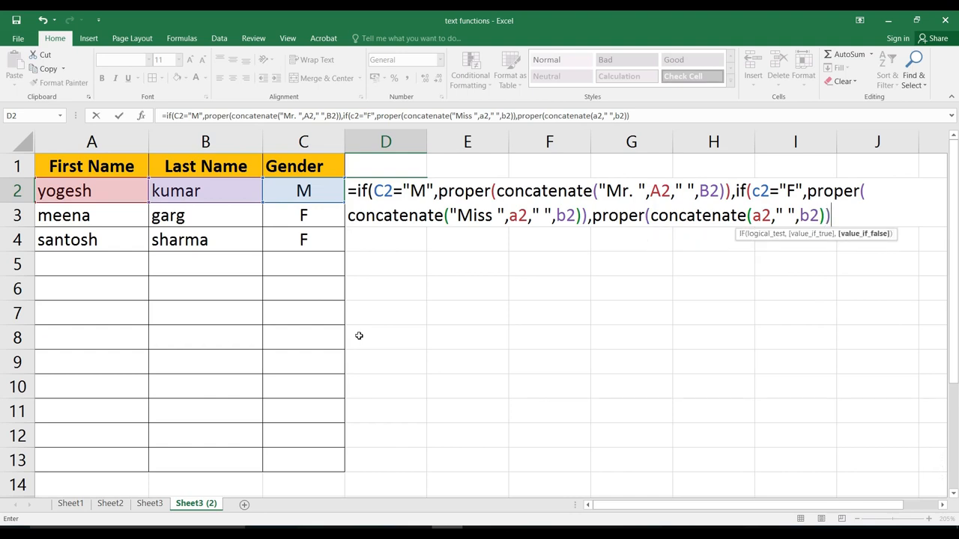
text()))
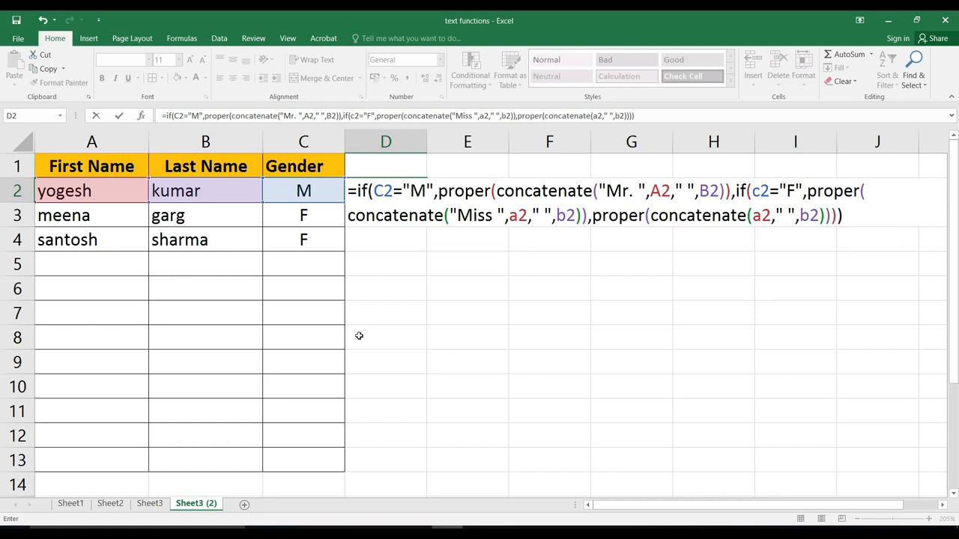
key(Return)
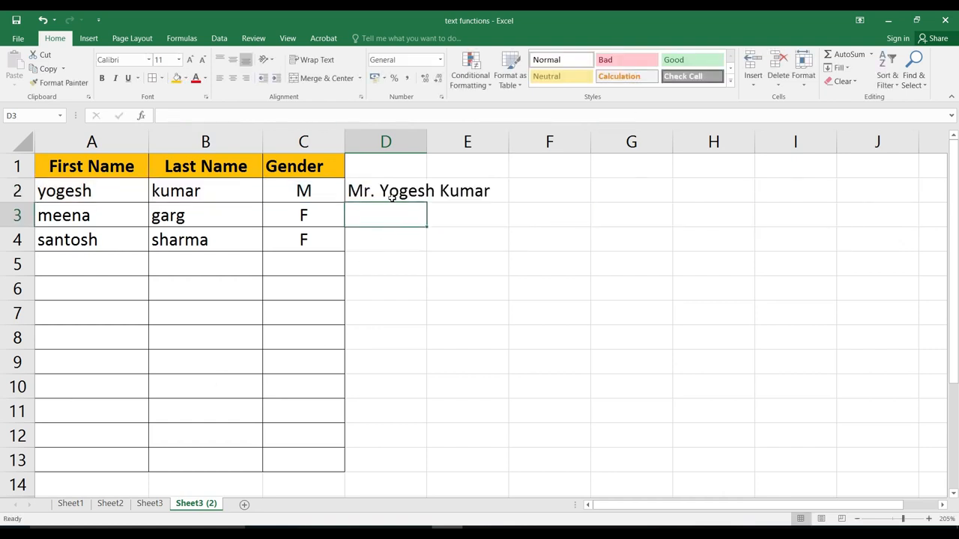
click(391, 196)
drag(425, 201, 441, 471)
click(107, 270)
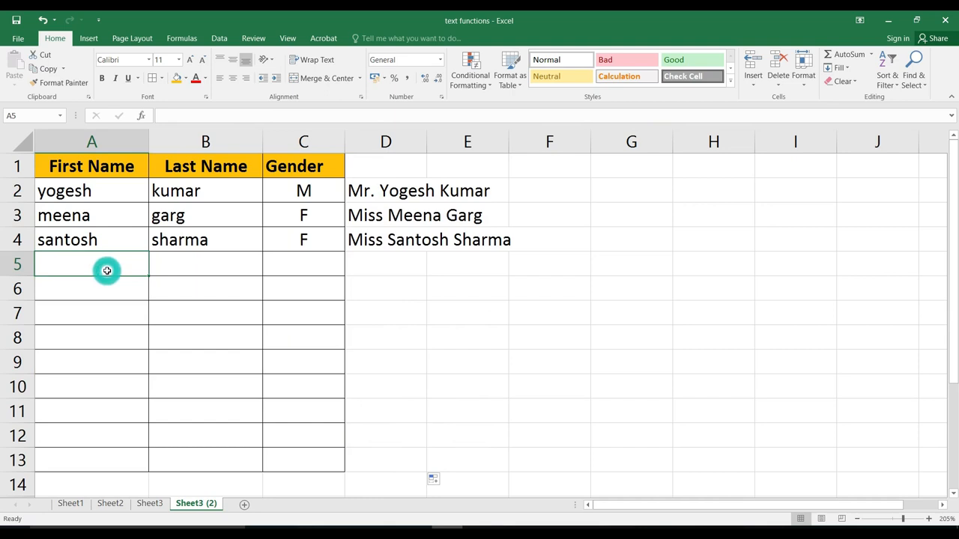
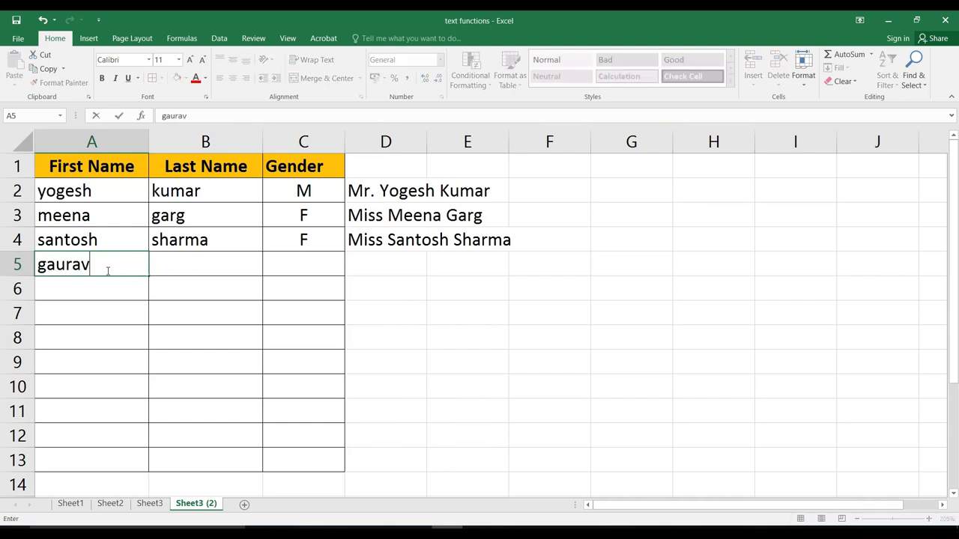
key(Tab)
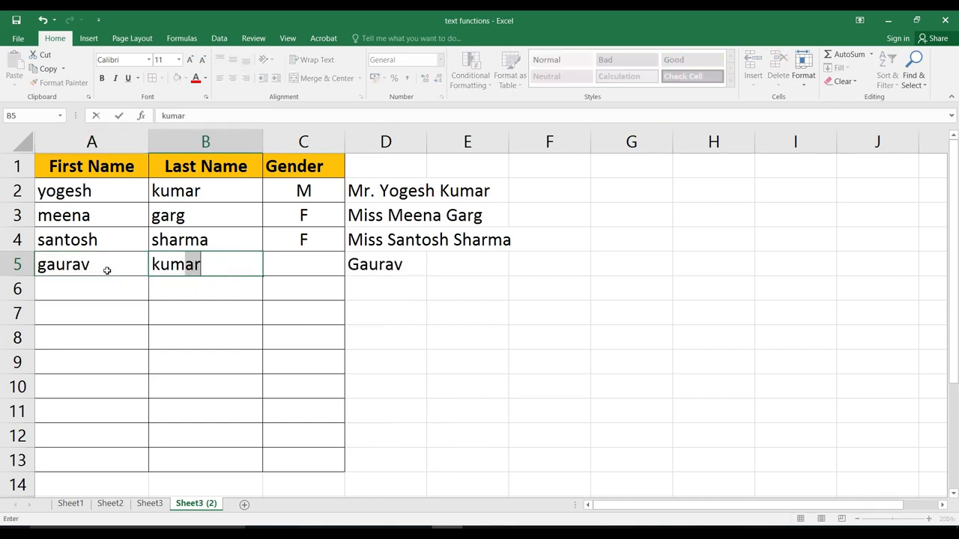
key(Tab)
text(M)
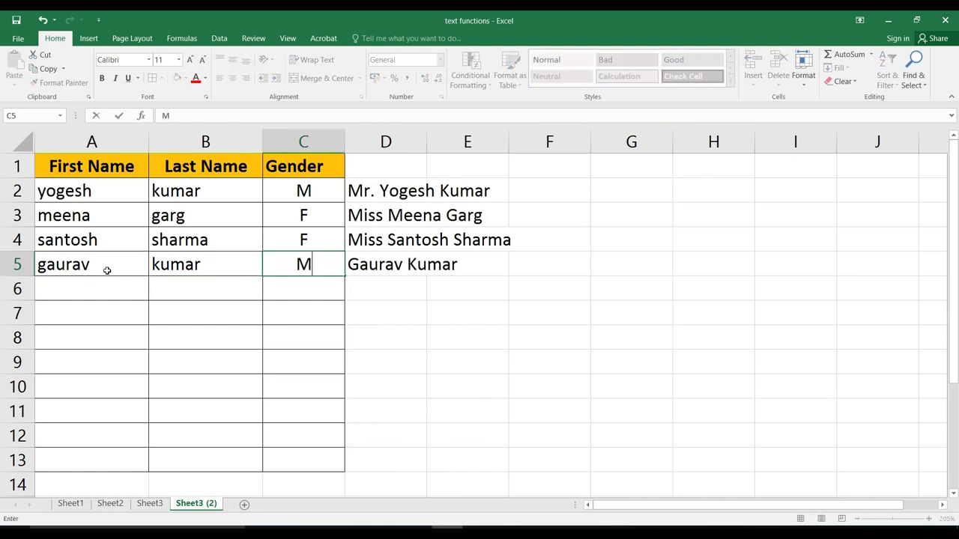
key(Return)
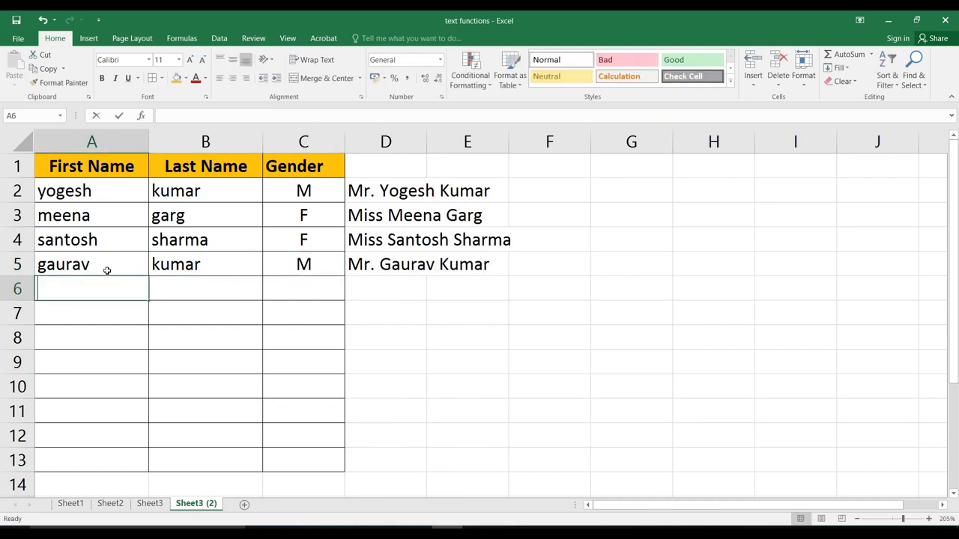
key(Tab)
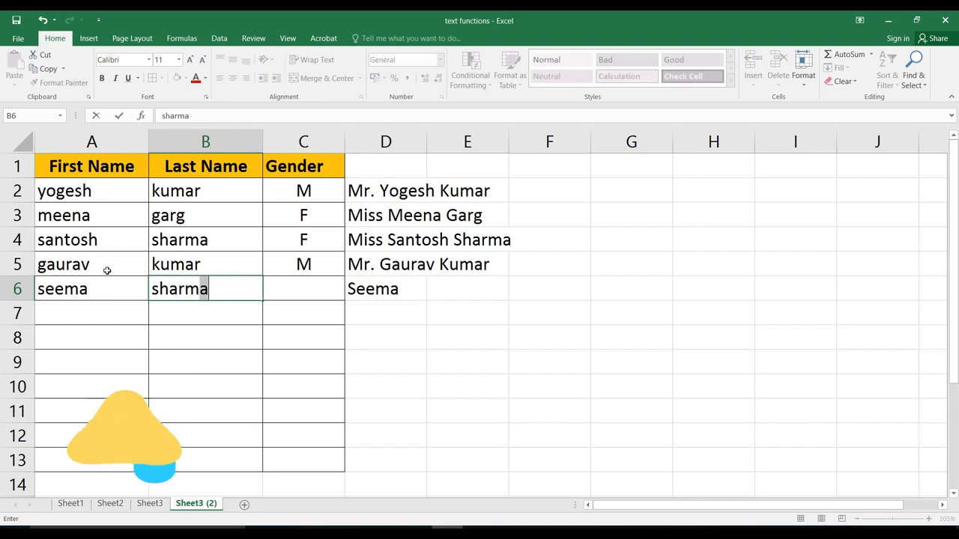
key(Tab)
text(f)
key(Return)
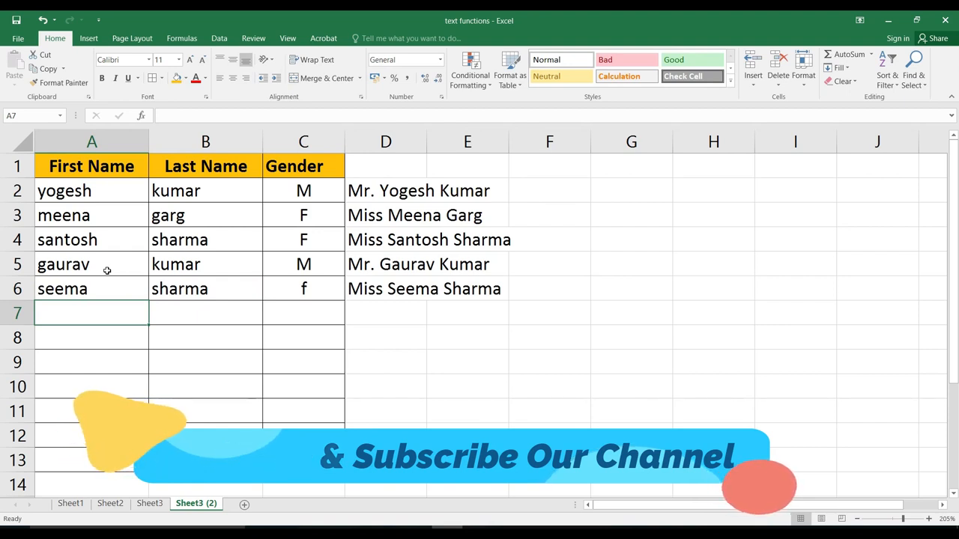
click(631, 190)
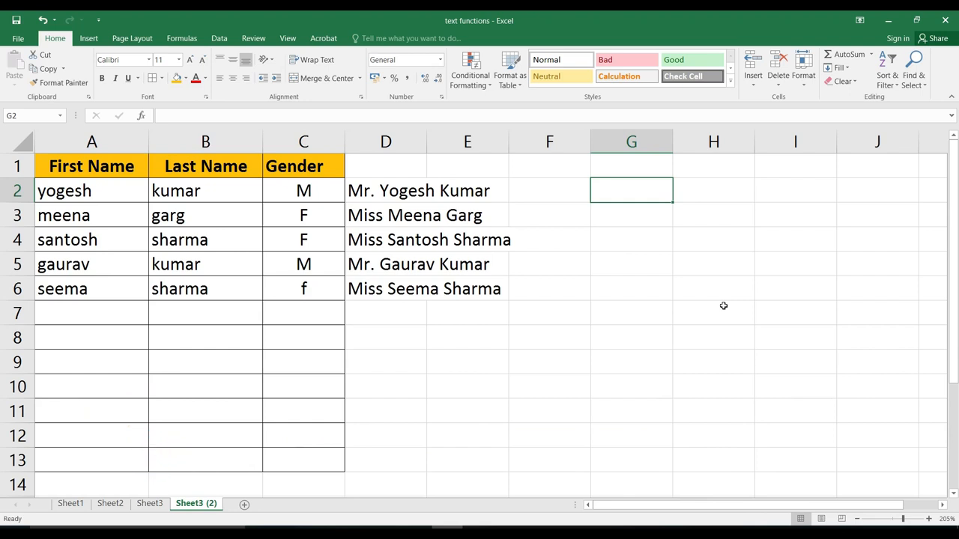
Step: Enter =A2&B2 in G2 to join the first and last names
text(&)
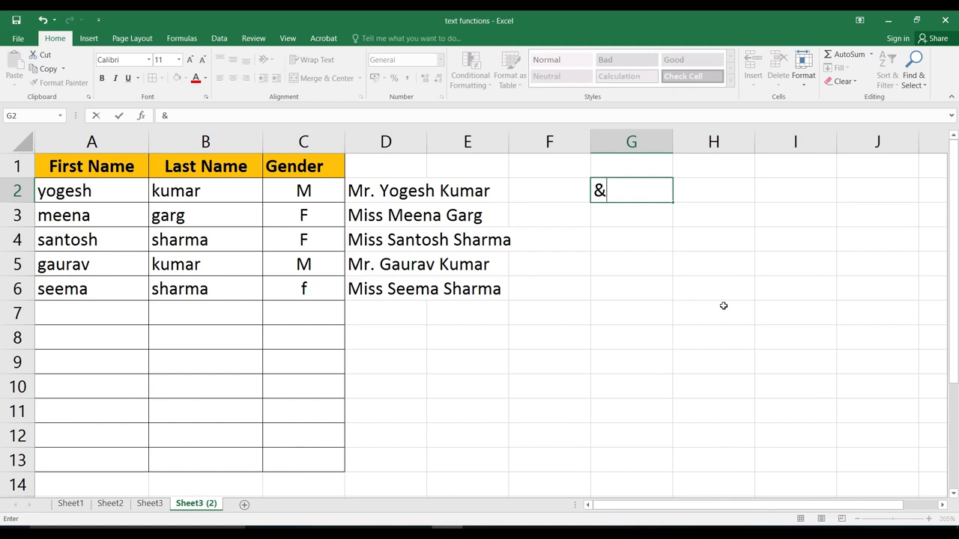
key(BackSpace)
text(=)
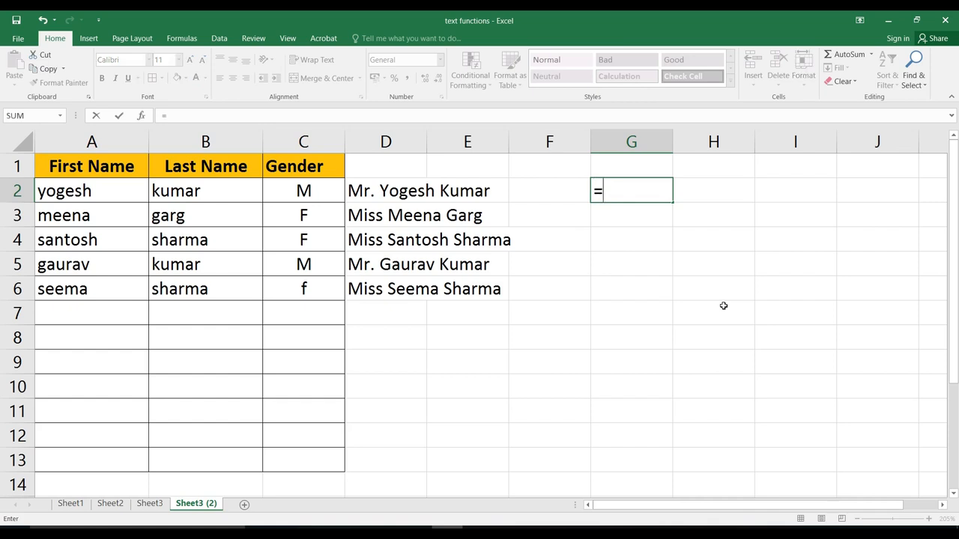
click(106, 190)
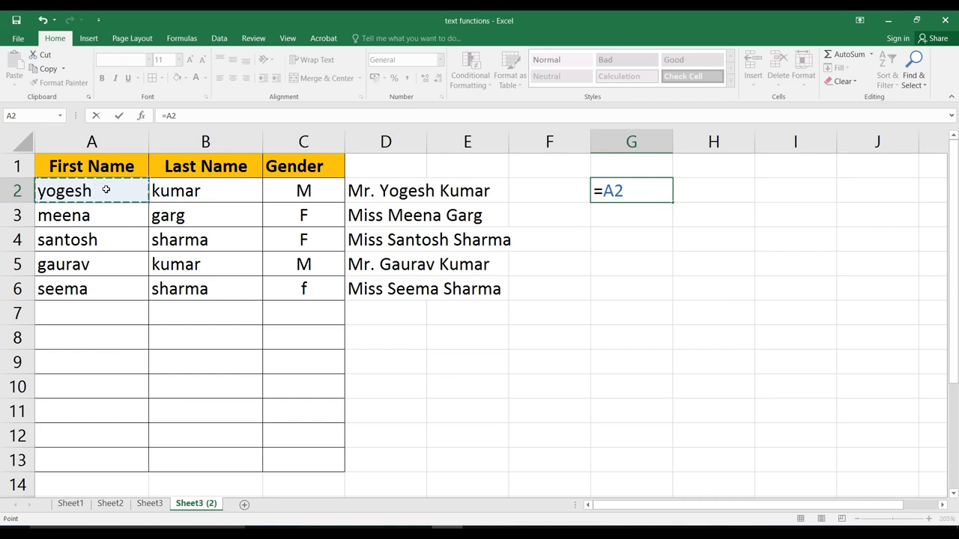
text(&)
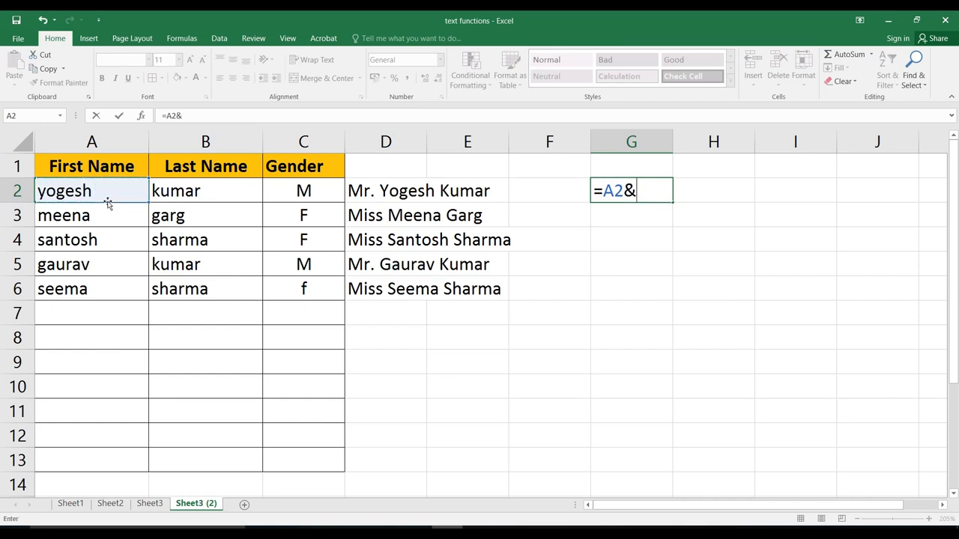
click(209, 189)
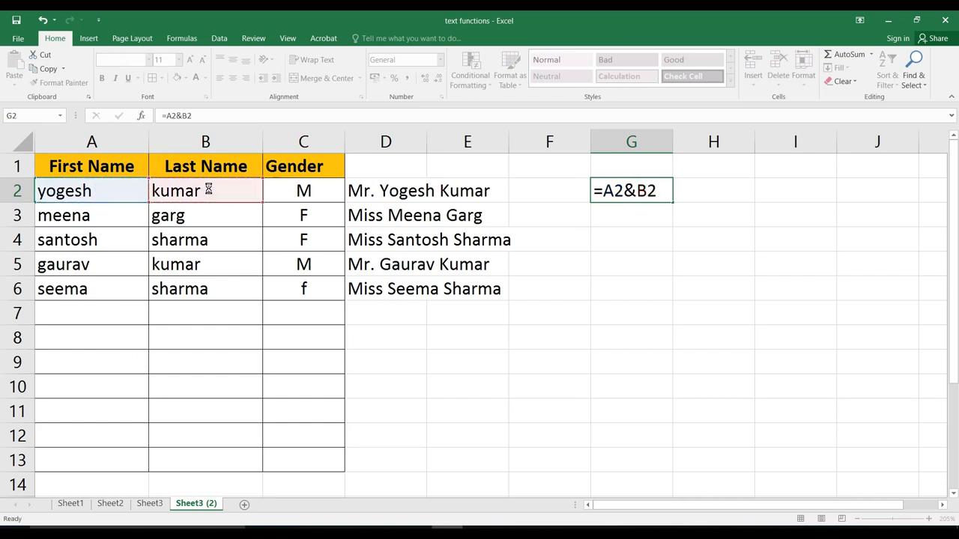
key(Return)
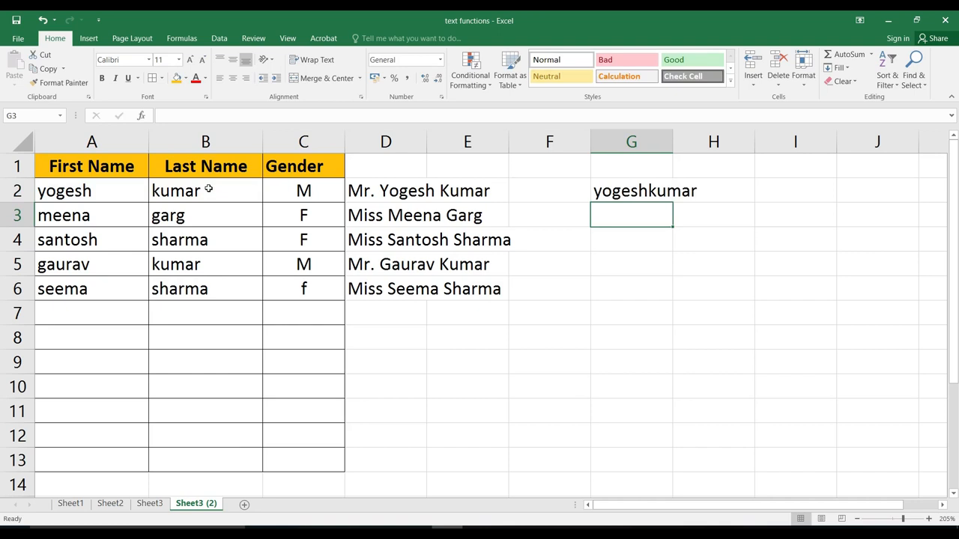
key(Up)
key(F2)
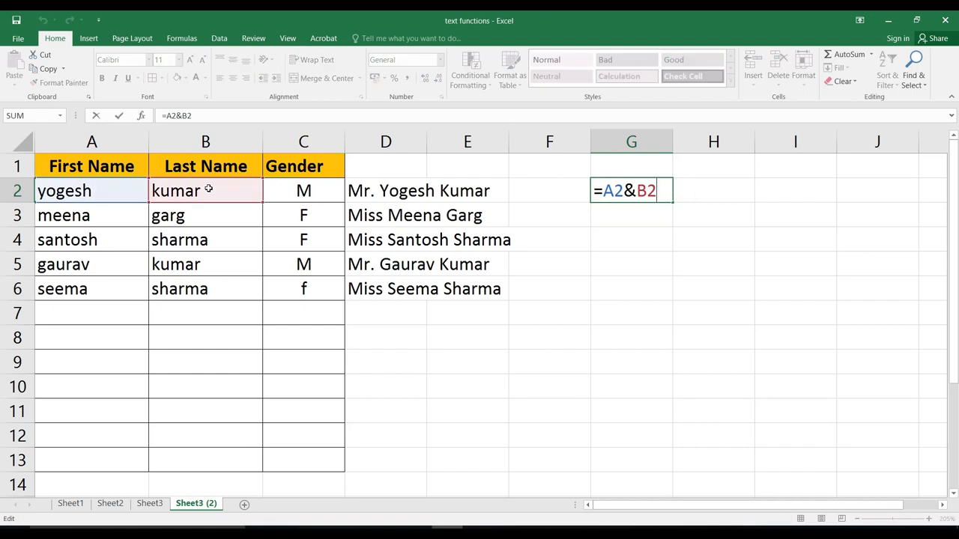
Step: Change G2's formula to =A2&" "&B2 so the names are spaced
key(Left)
key(Left)
text(" ")
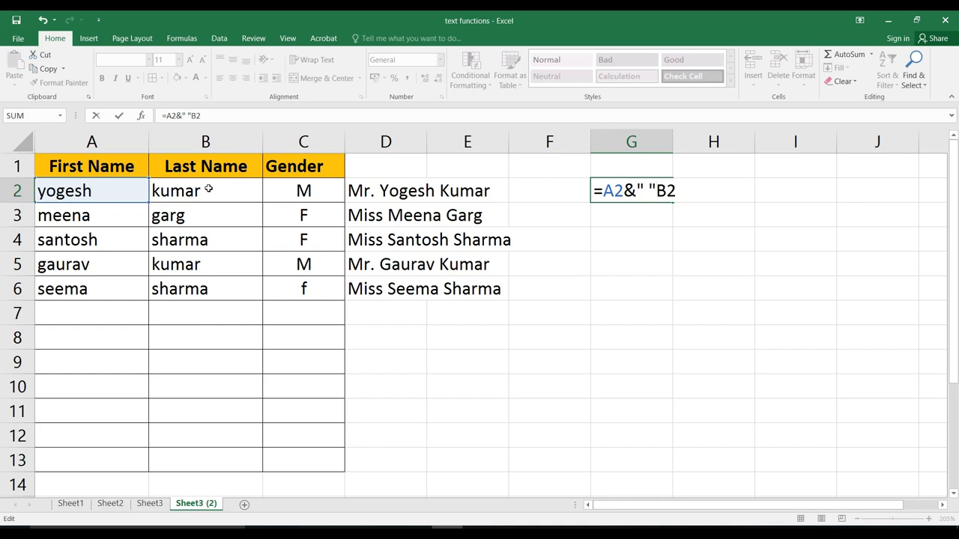
text(&)
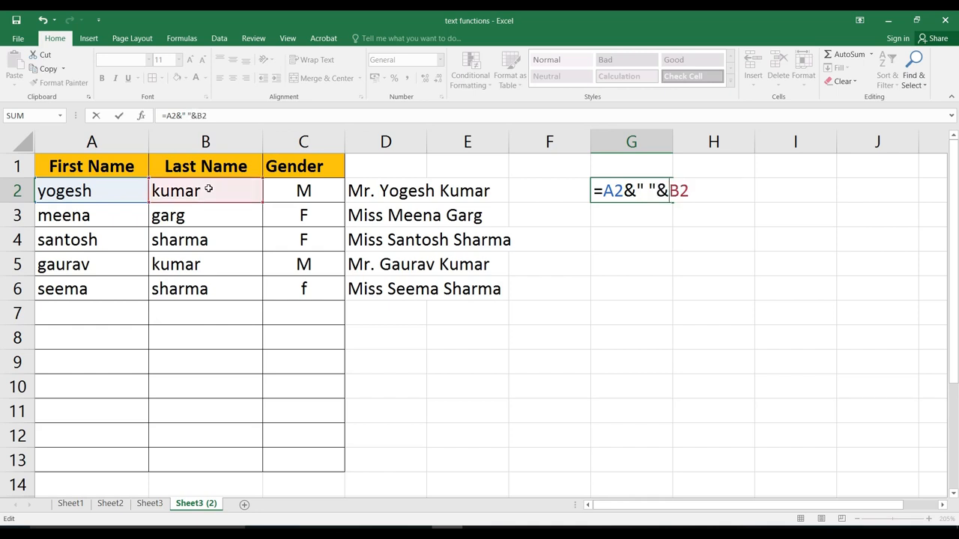
key(Return)
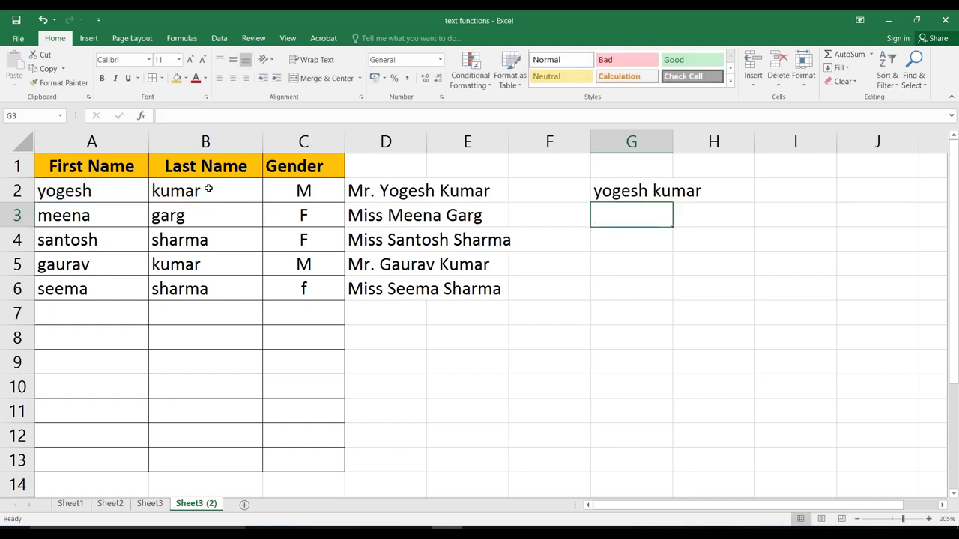
key(Up)
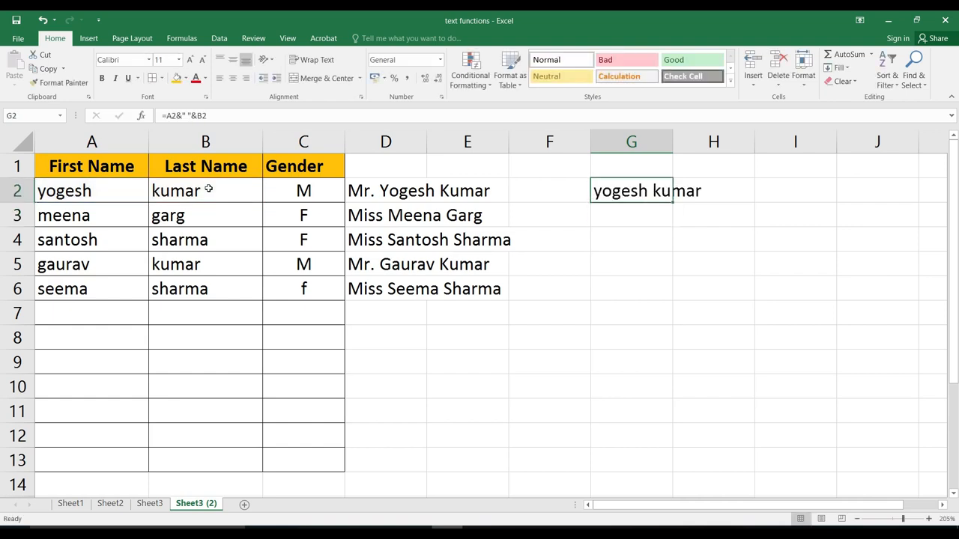
key(F2)
key(Left)
key(Left)
key(Left)
key(Left)
text(pr)
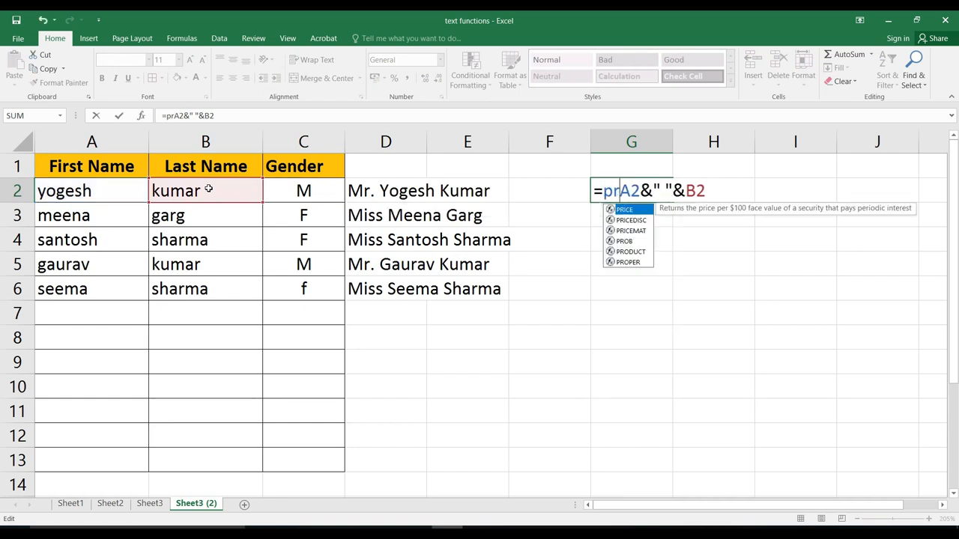
text(oper)
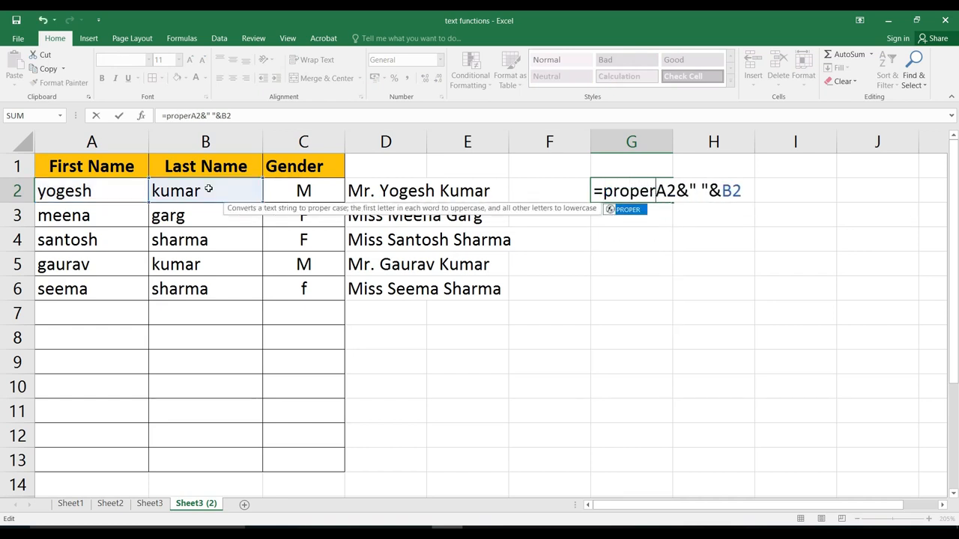
text(()
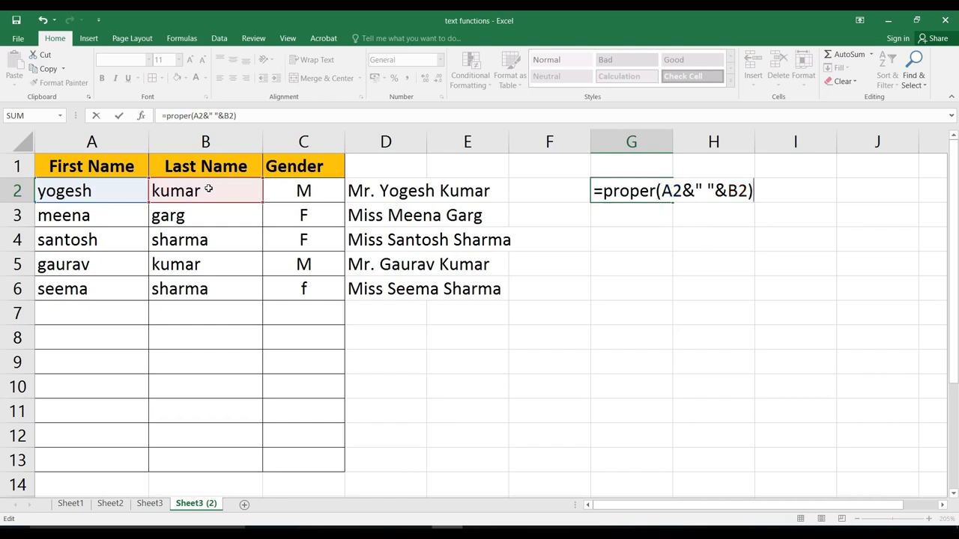
key(Return)
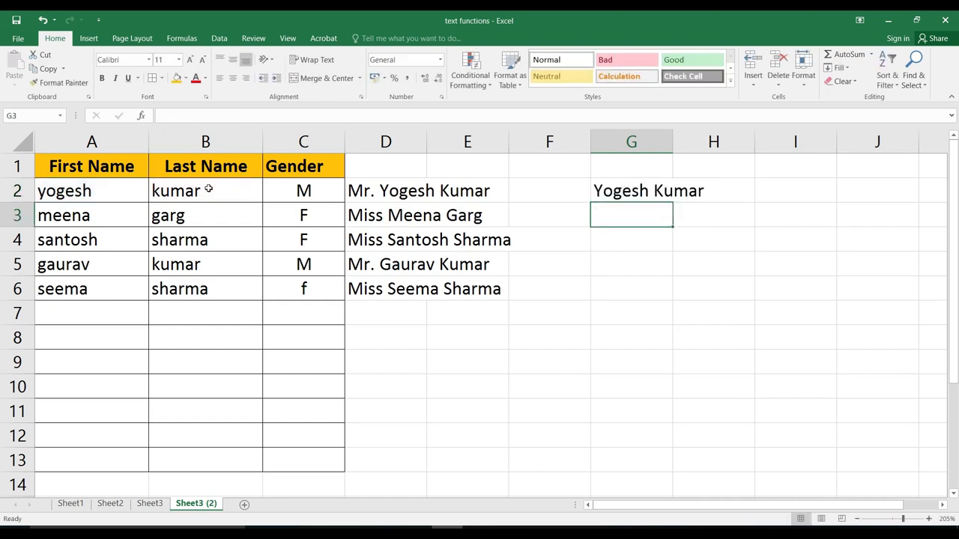
key(Up)
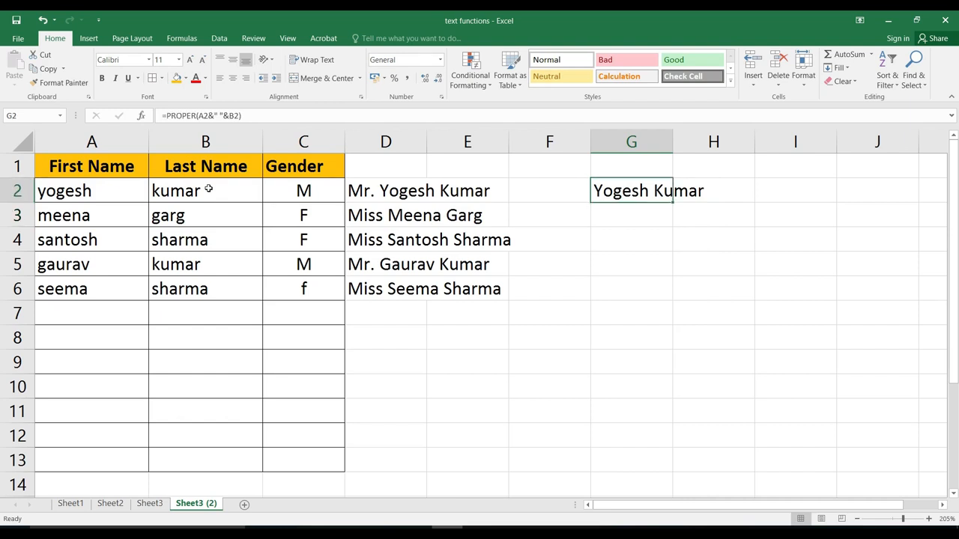
key(F2)
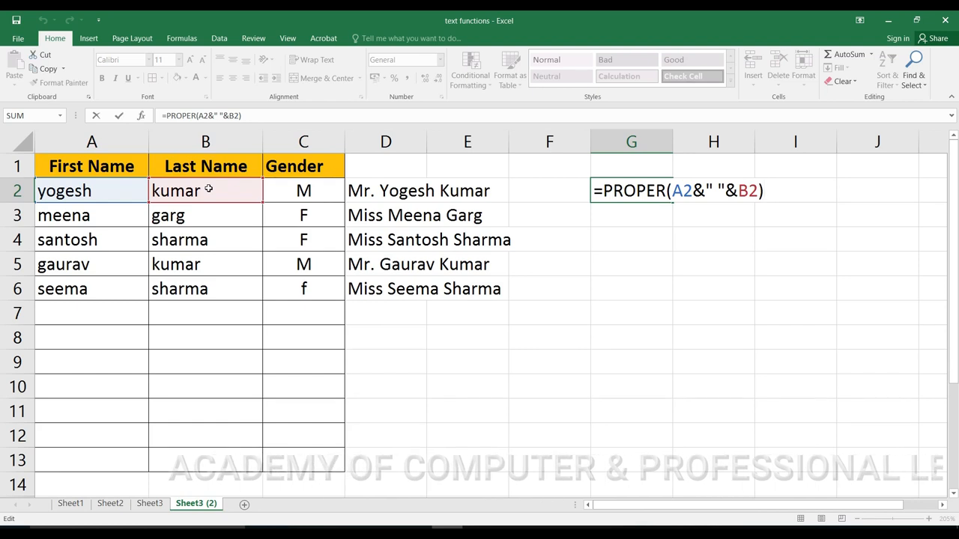
key(ctrl+Return)
Step: Clear G2 and add headings Add1, Add2, City and Pin in G1:J1
key(Delete)
key(Up)
text(Add2)
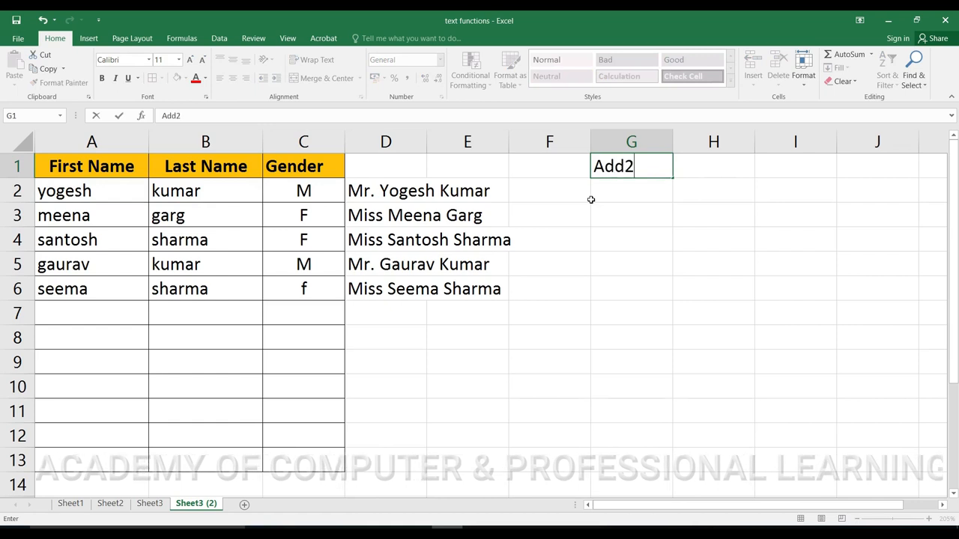
key(Right)
key(Left)
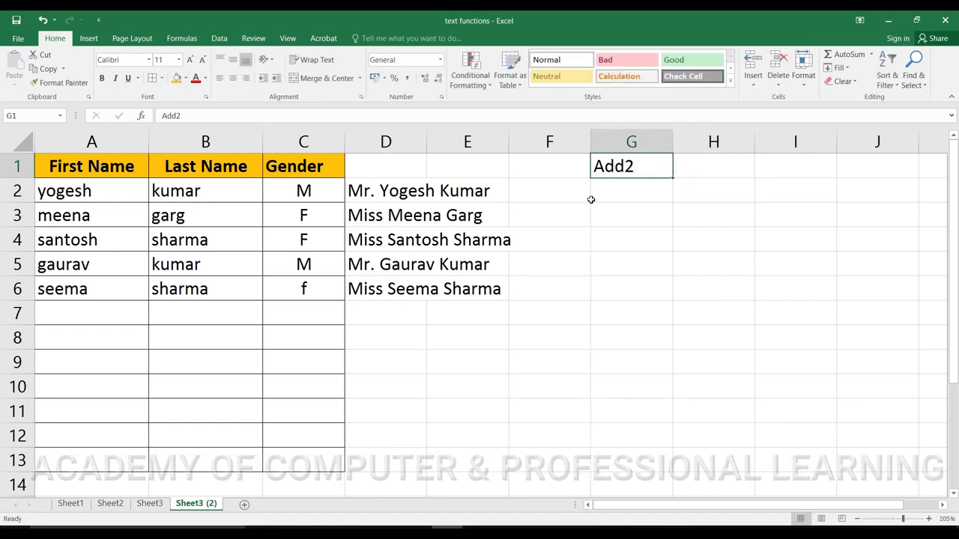
text(Add1)
key(Right)
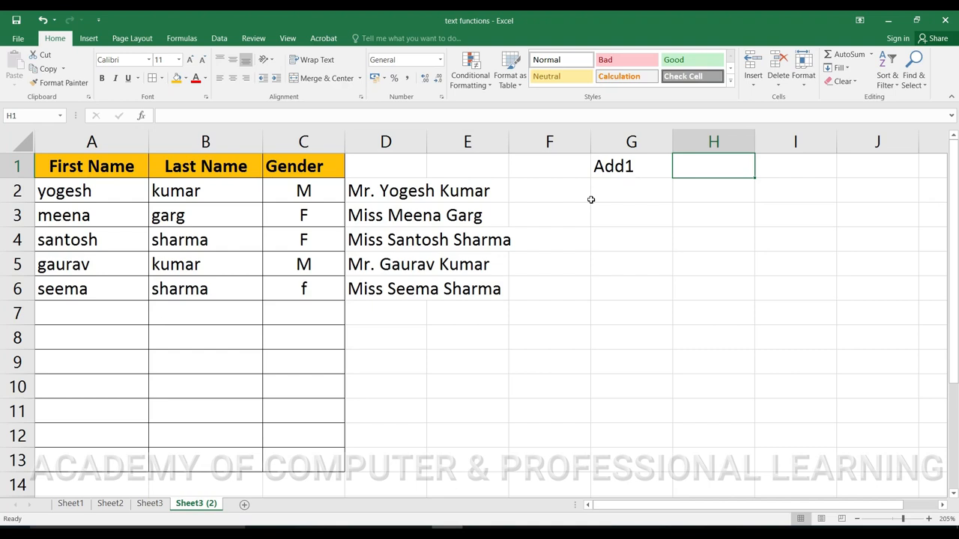
text(Add2)
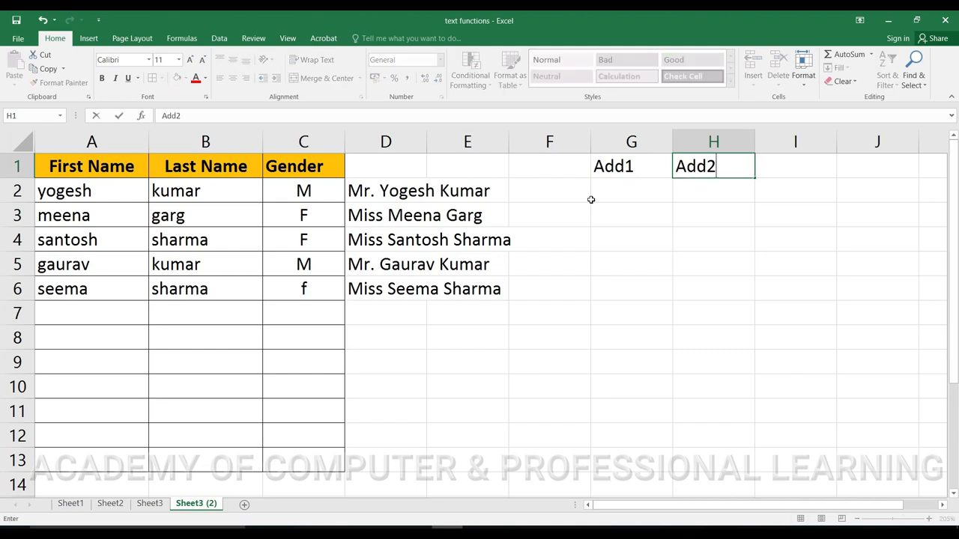
key(Right)
text(City)
key(Right)
text(Pin)
key(Return)
key(Left)
key(Left)
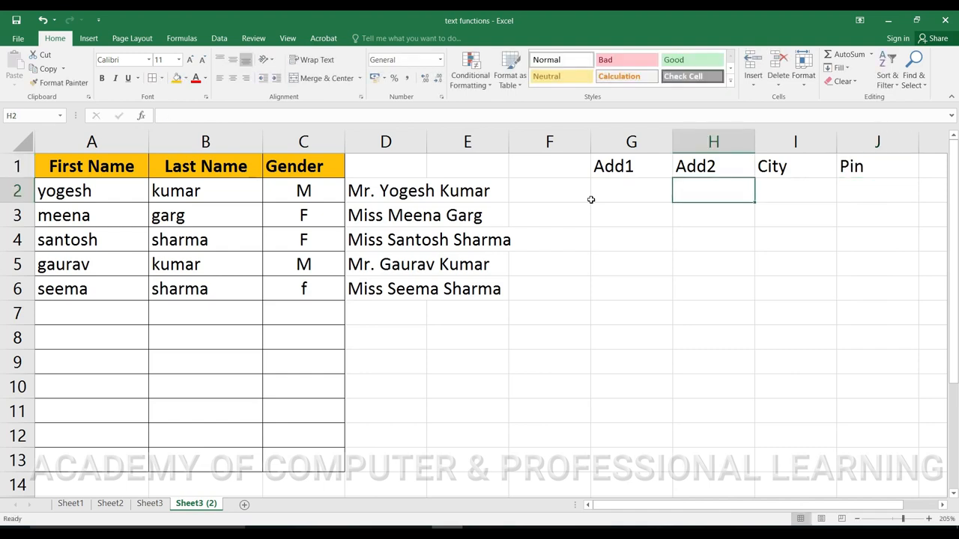
click(592, 200)
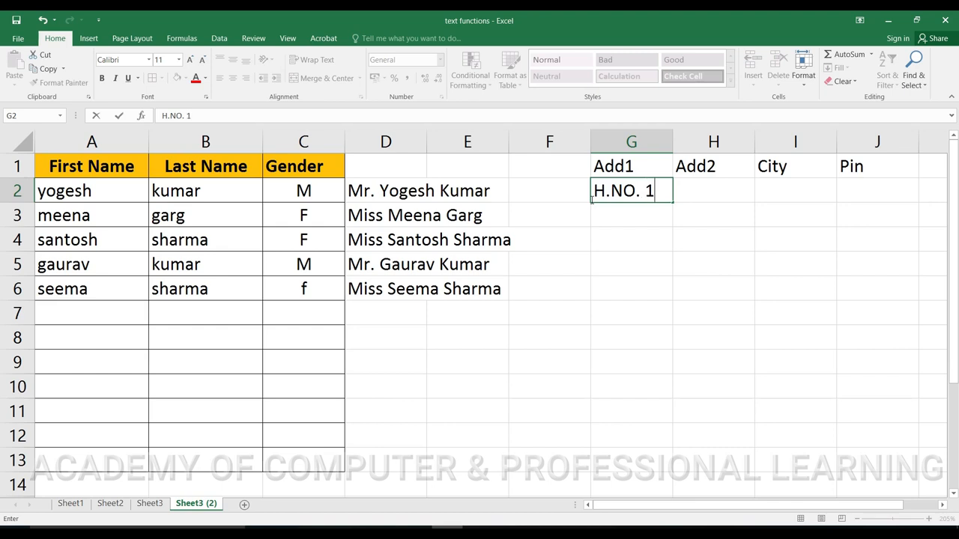
key(Tab)
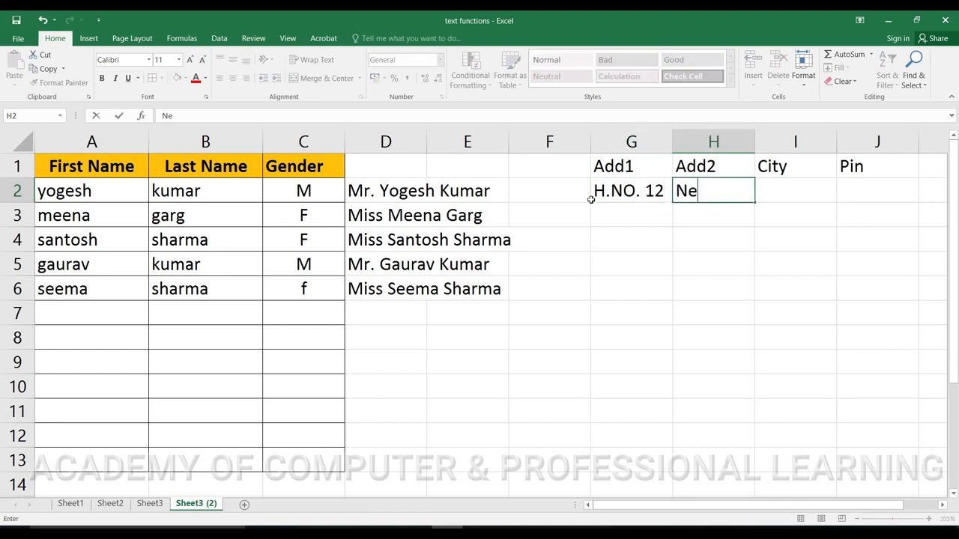
key(Tab)
key(Tab)
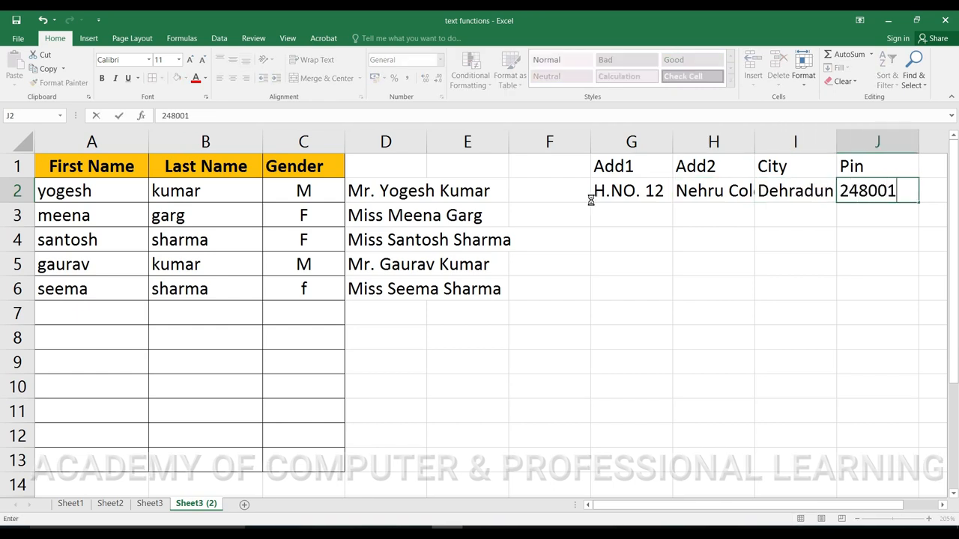
key(Tab)
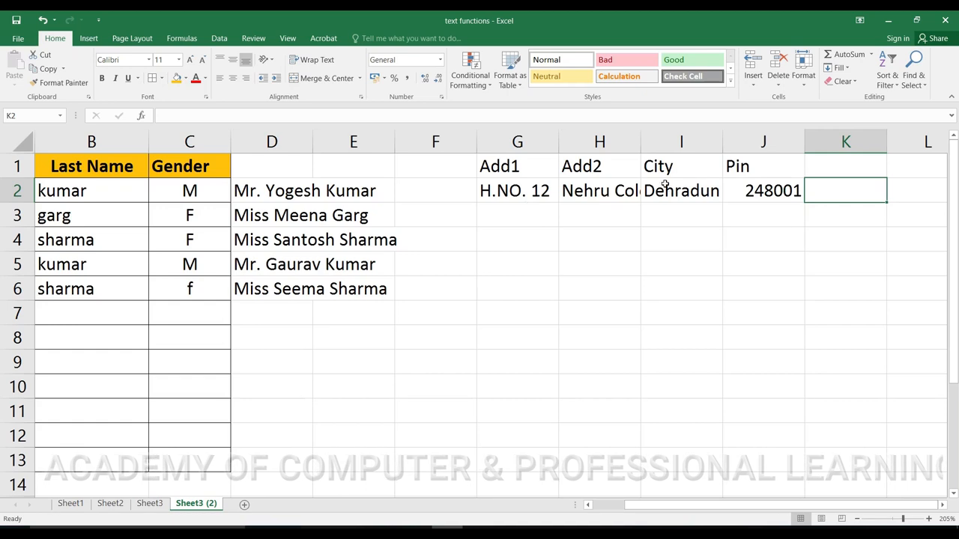
drag(559, 142, 577, 141)
Step: Widen the Add2 and City columns and start a formula with = in K2
drag(657, 145, 674, 142)
drag(759, 133, 770, 133)
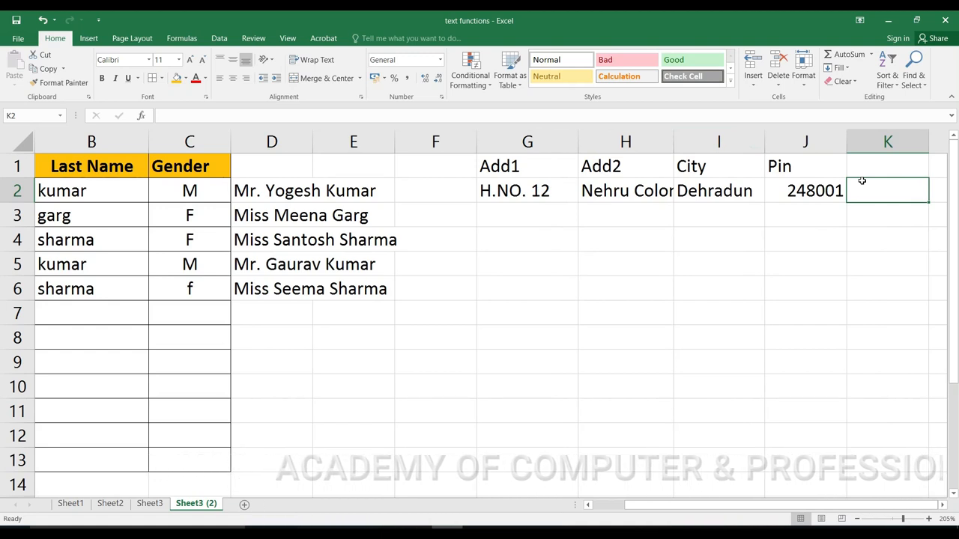
text(=)
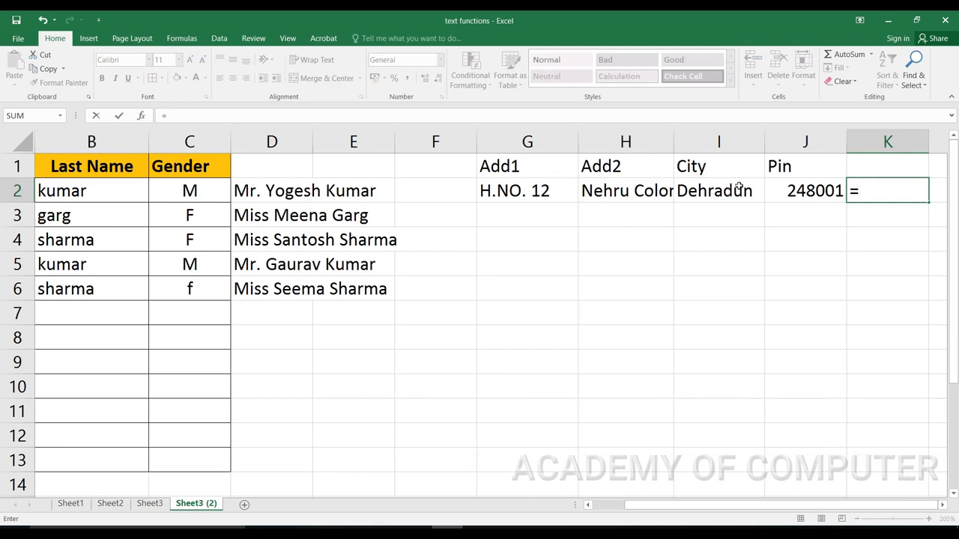
Step: Enter =G2&" "&H2&" "&I2&" "&J2 in K2 to join Add1, Add2, City and Pin with spaces
click(555, 189)
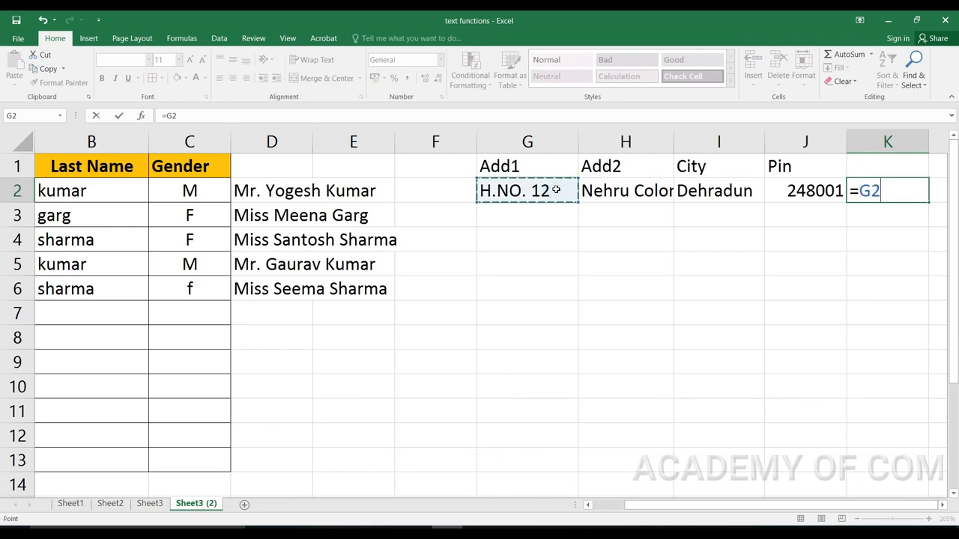
text(&" "&)
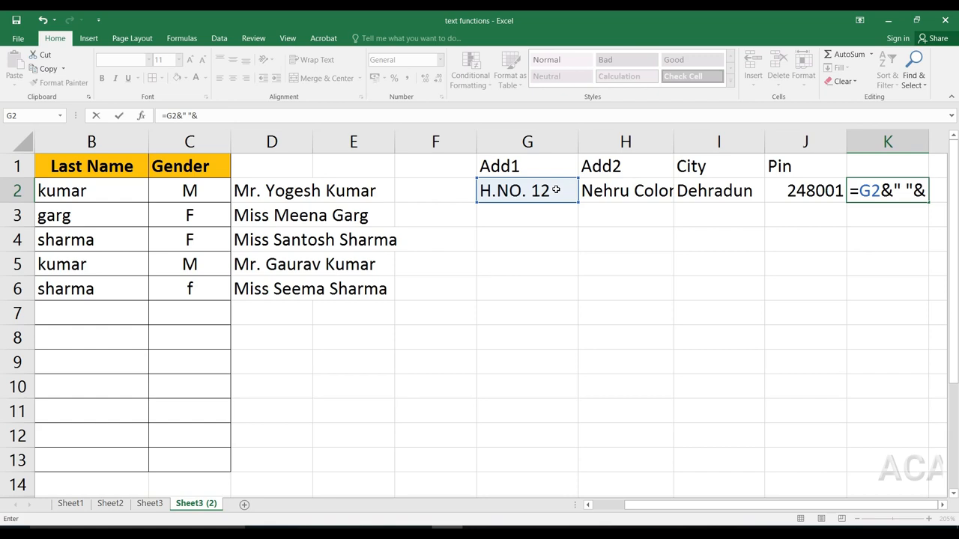
click(614, 188)
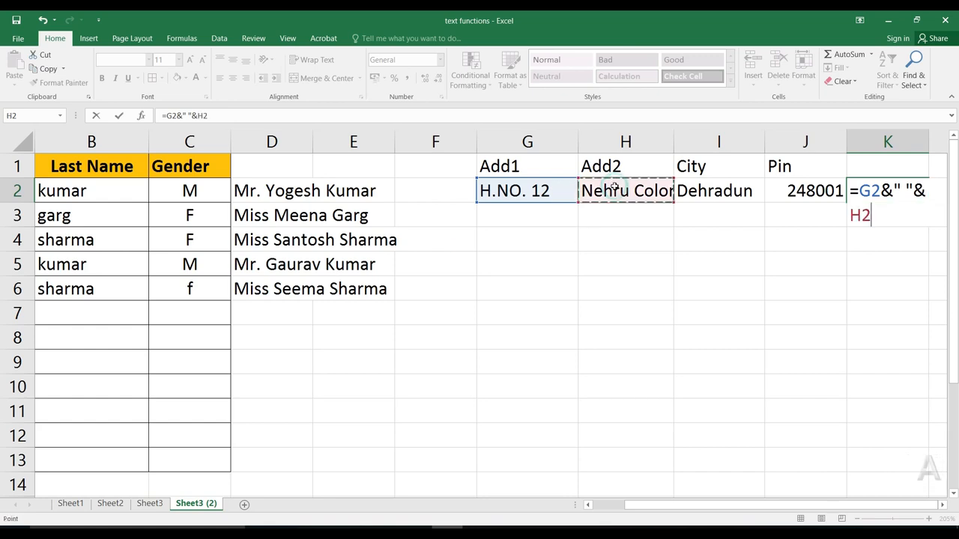
text(")
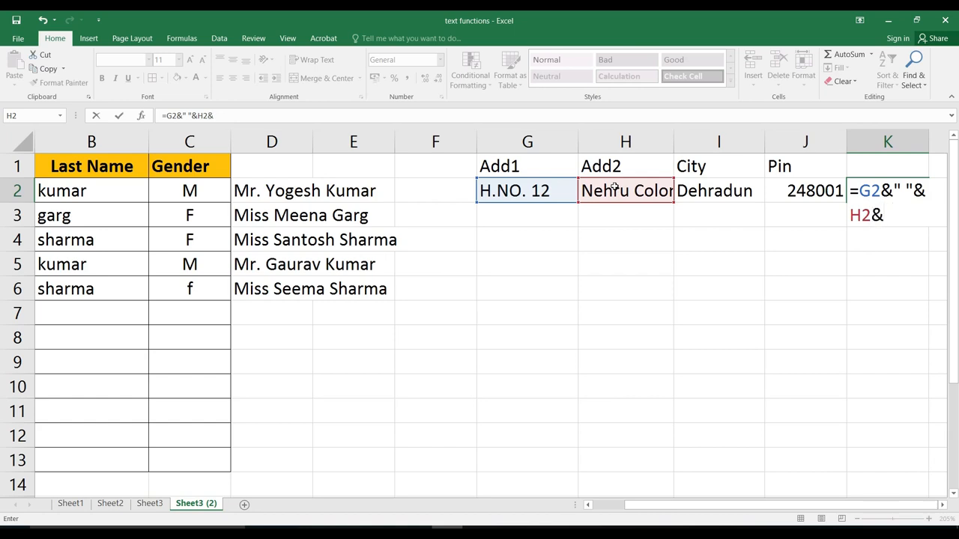
text("&)
click(703, 189)
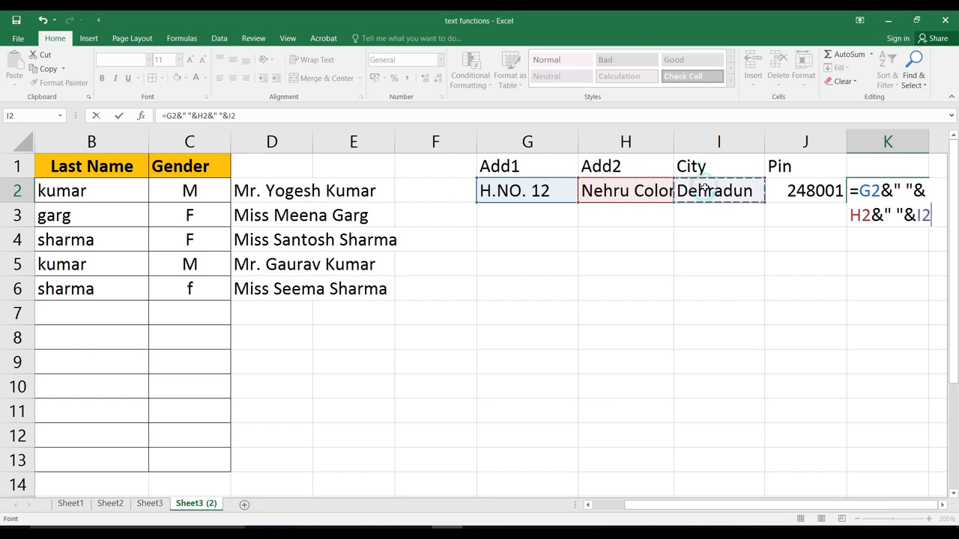
text(&" "&)
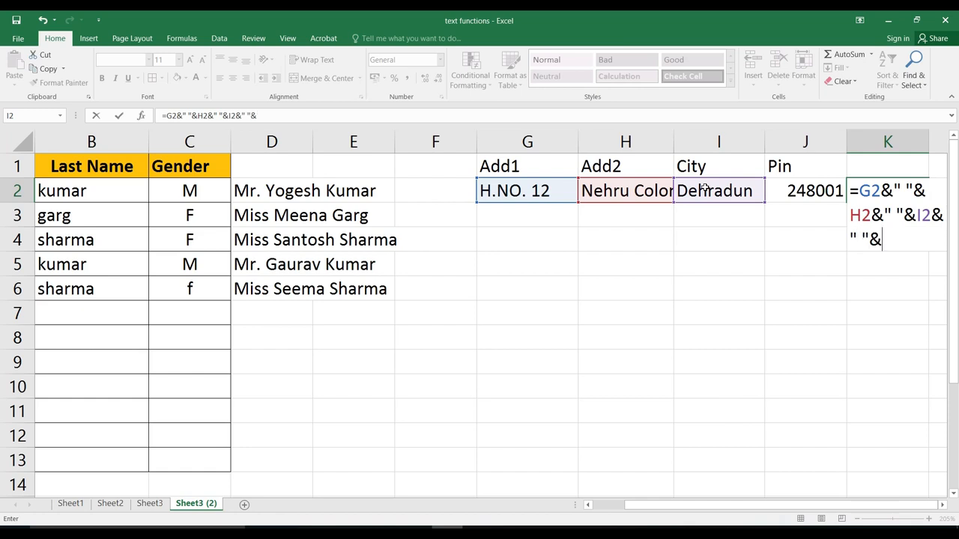
click(800, 190)
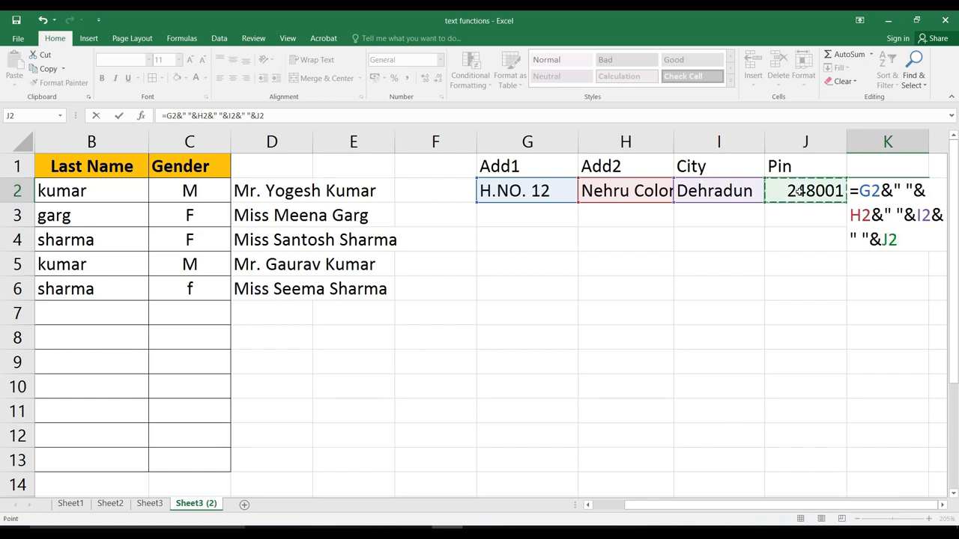
key(Return)
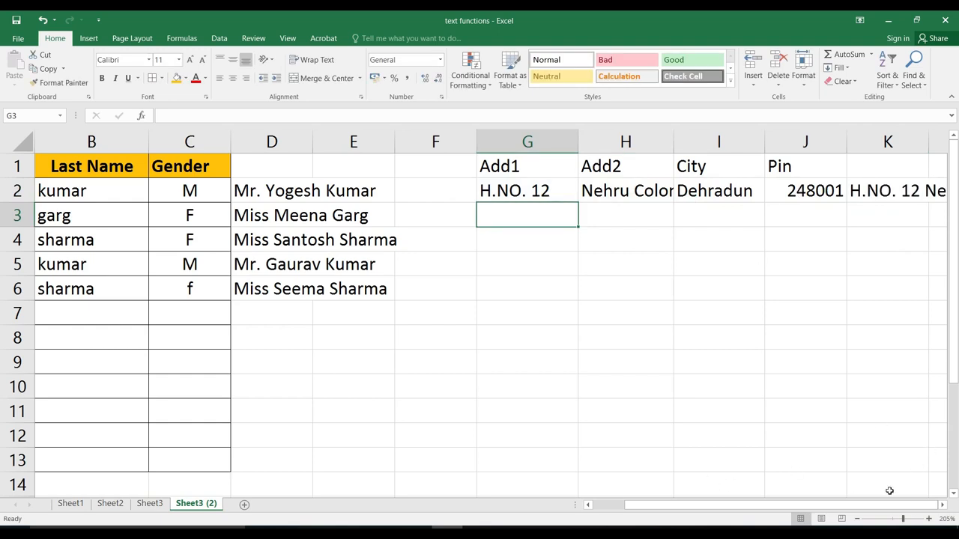
scroll(640, 206, right, 3)
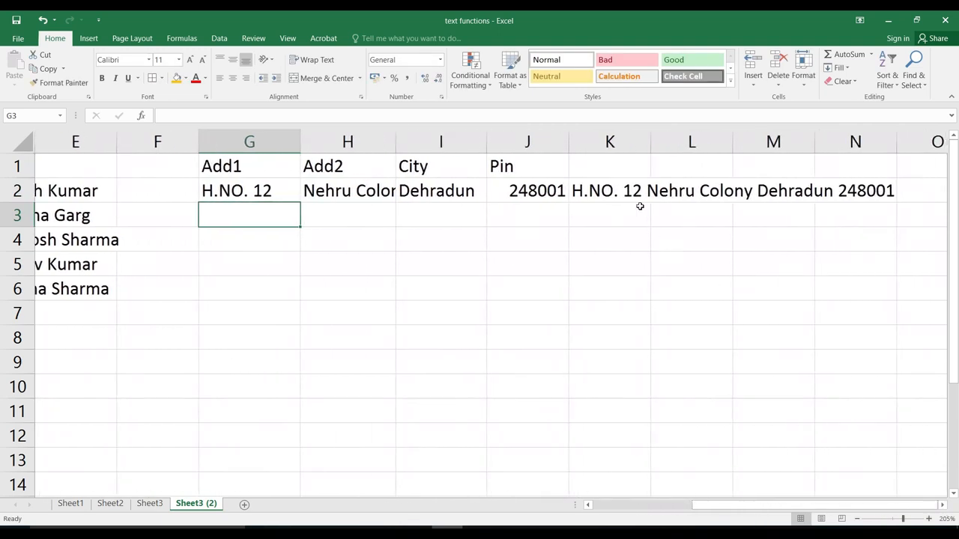
Step: AutoFit column K to the full address and narrow column J to fit 248001
drag(571, 140, 600, 140)
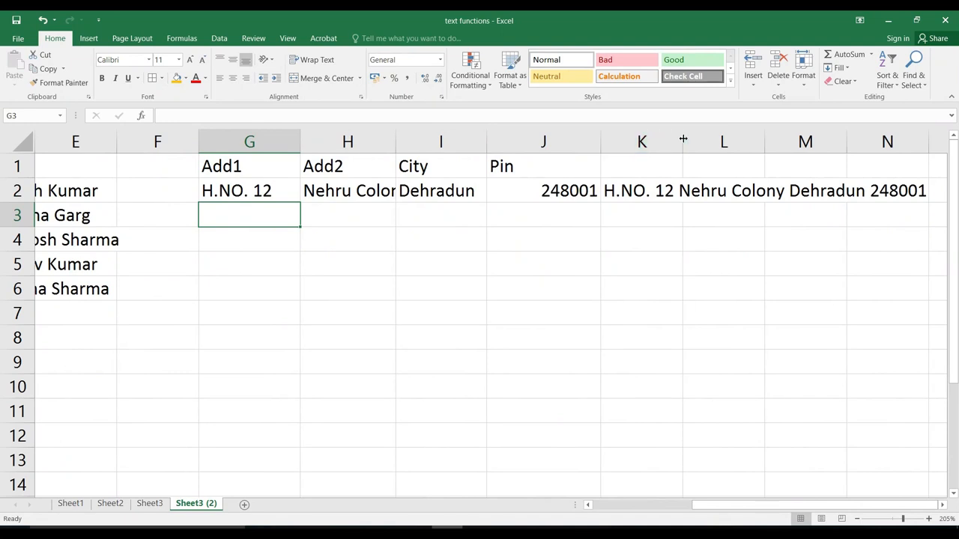
double_click(681, 140)
click(244, 191)
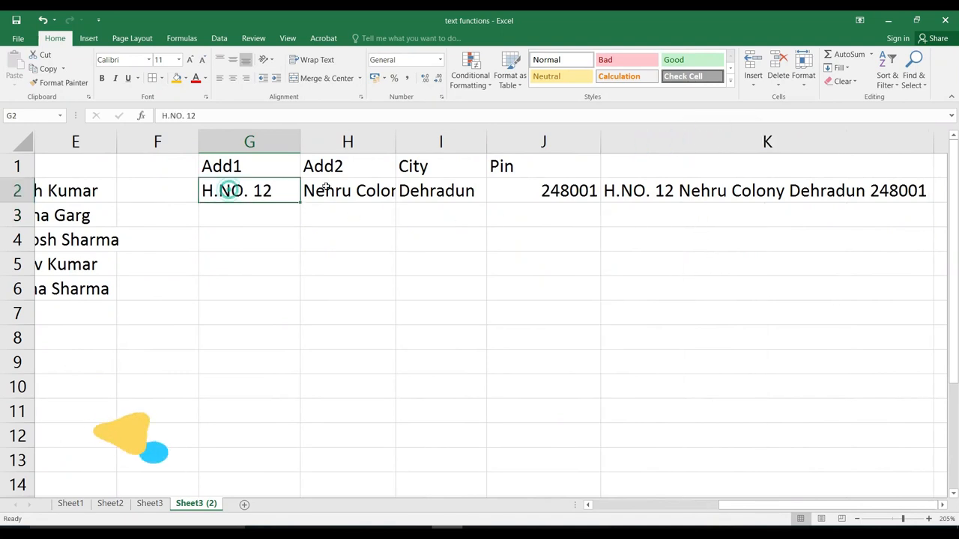
click(340, 190)
click(505, 190)
click(286, 194)
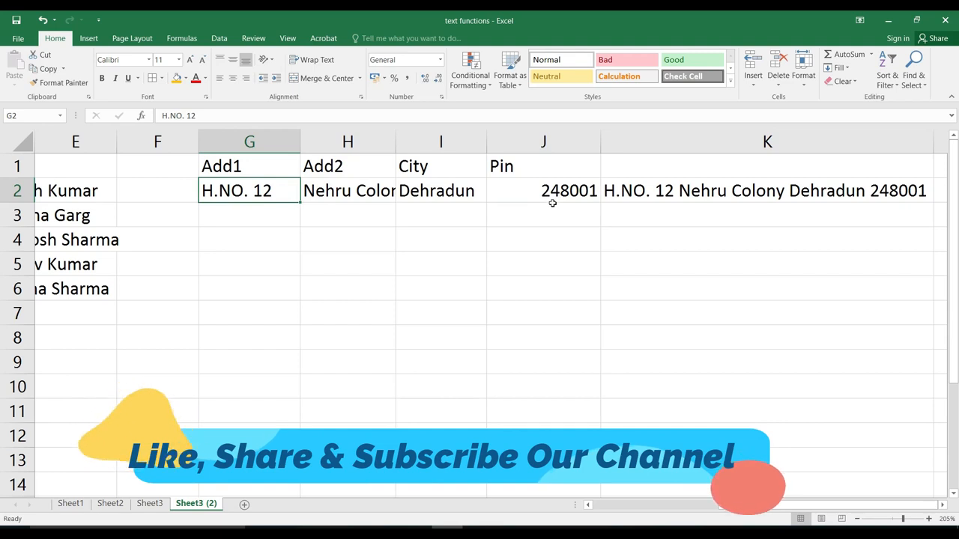
drag(598, 141, 557, 147)
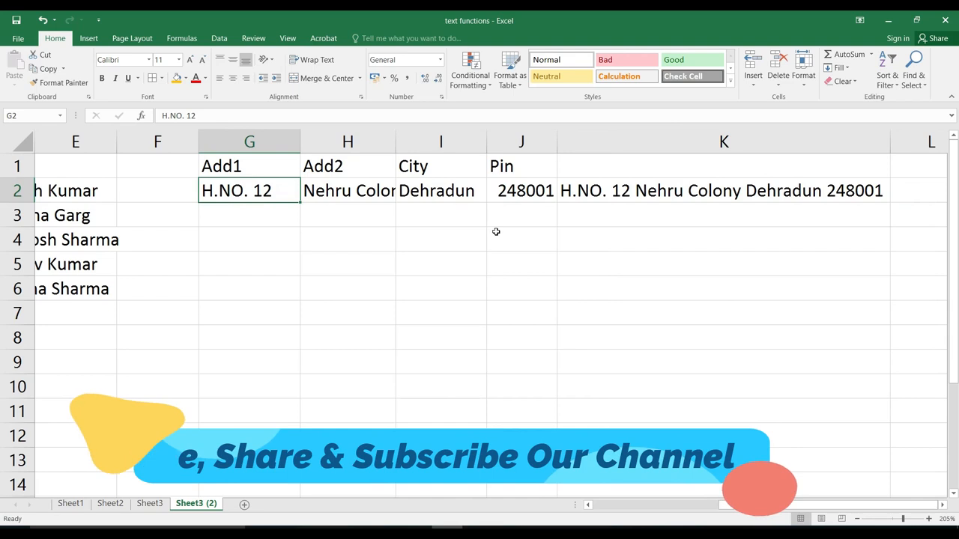